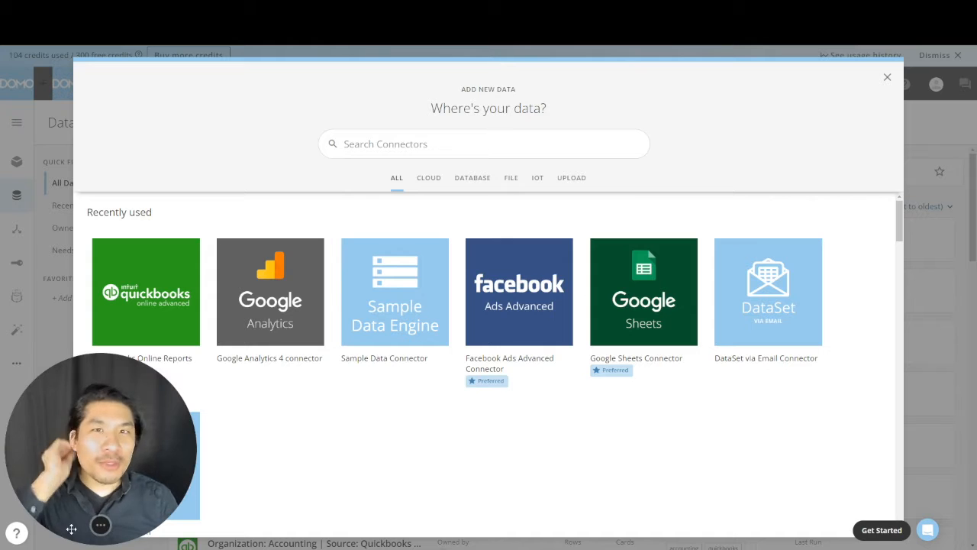
- Search the connectors for shopify, open the Shopify Connector and show the help for its shop name field
{"action": "left_click", "coordinate": [548, 141]}
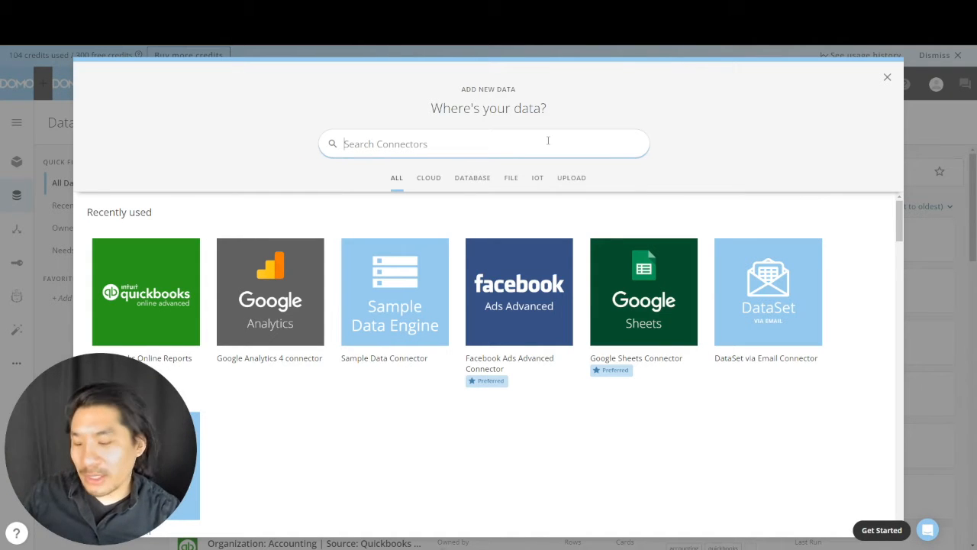
{"action": "type", "text": "shopify"}
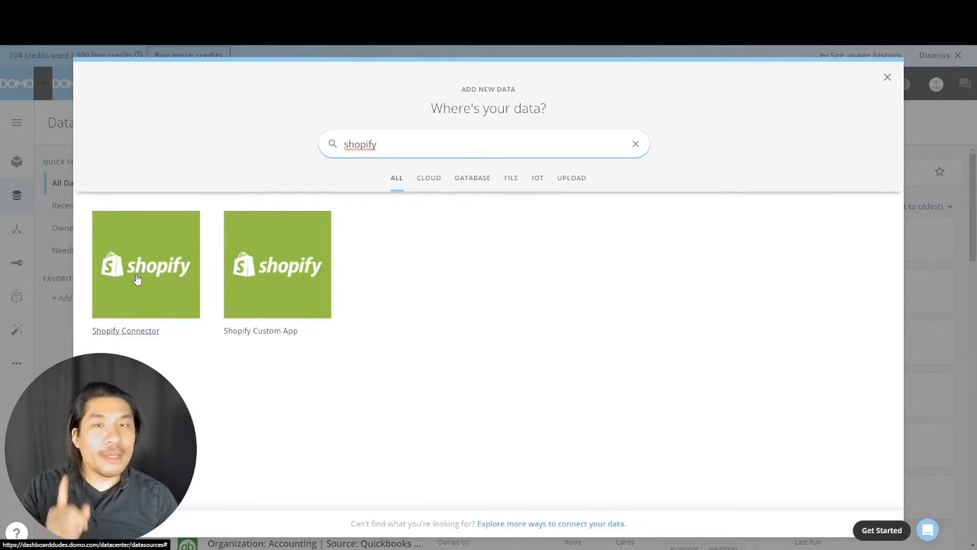
{"action": "left_click", "coordinate": [178, 281]}
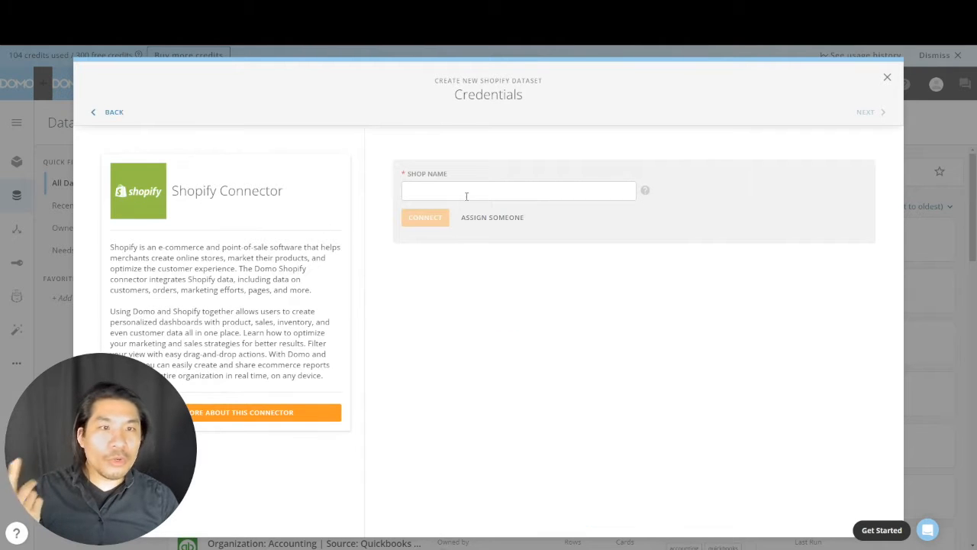
{"action": "left_click", "coordinate": [645, 192]}
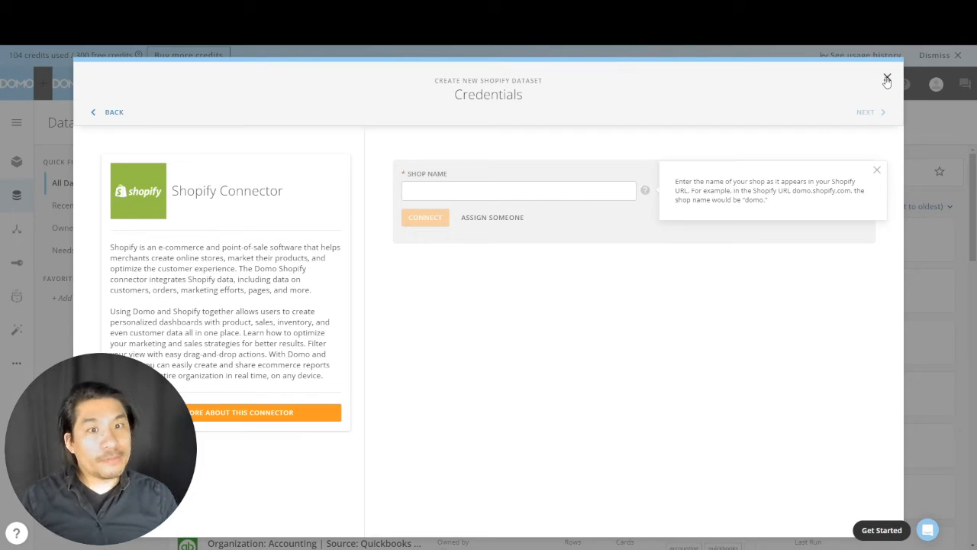
- Review the Shopify Connector's Appstore page and open its power-up guide for setup help
{"action": "left_click", "coordinate": [382, 428]}
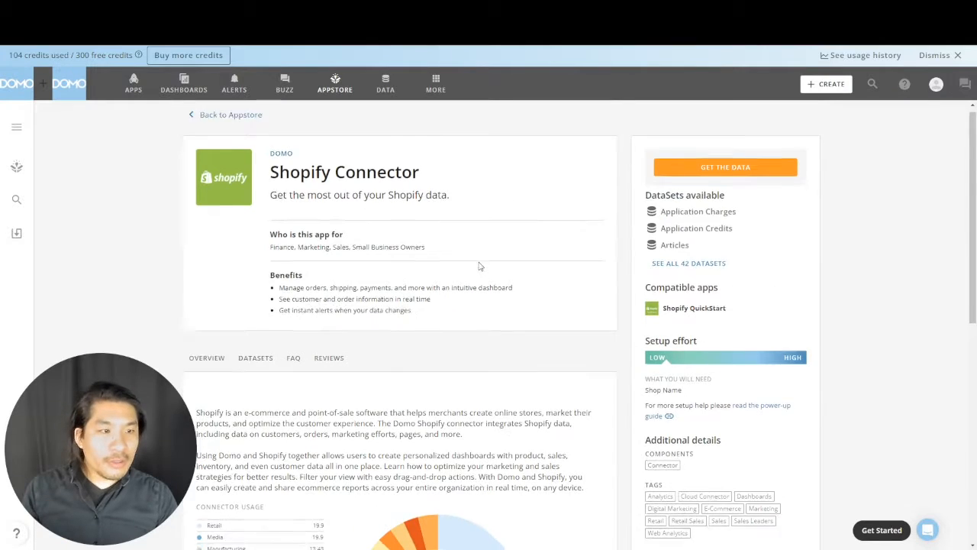
{"action": "scroll", "coordinate": [481, 267], "scroll_direction": "down", "scroll_amount": 5}
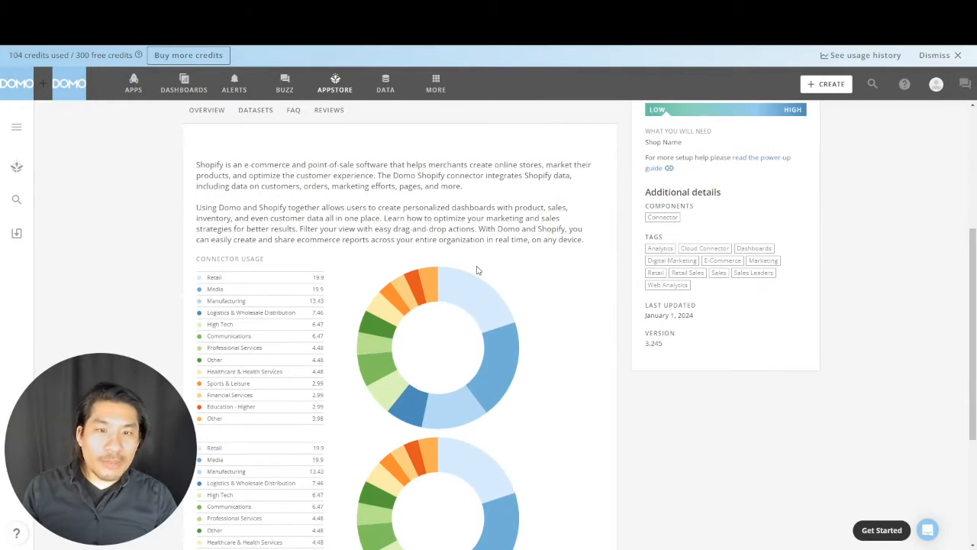
{"action": "scroll", "coordinate": [481, 269], "scroll_direction": "down", "scroll_amount": 3}
{"action": "scroll", "coordinate": [480, 269], "scroll_direction": "up", "scroll_amount": 5}
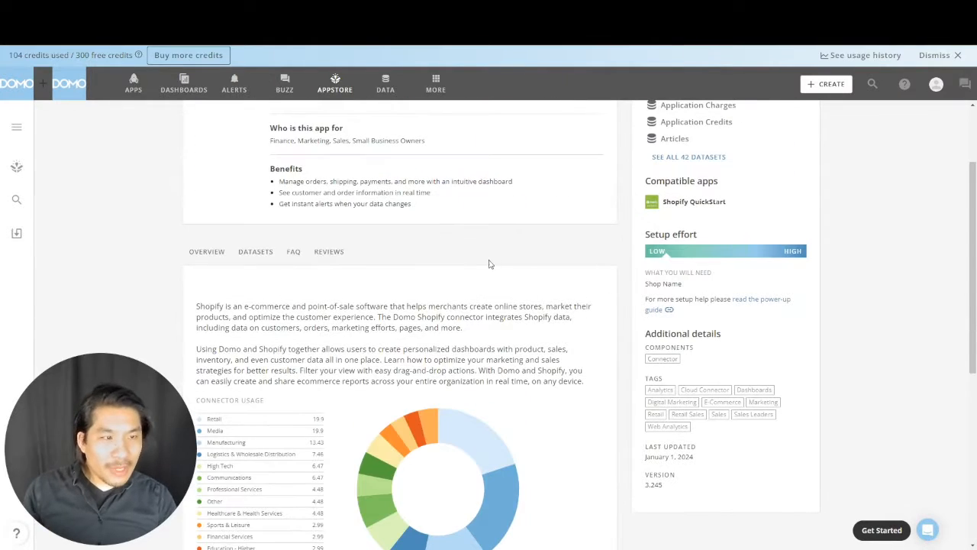
{"action": "left_click", "coordinate": [754, 299]}
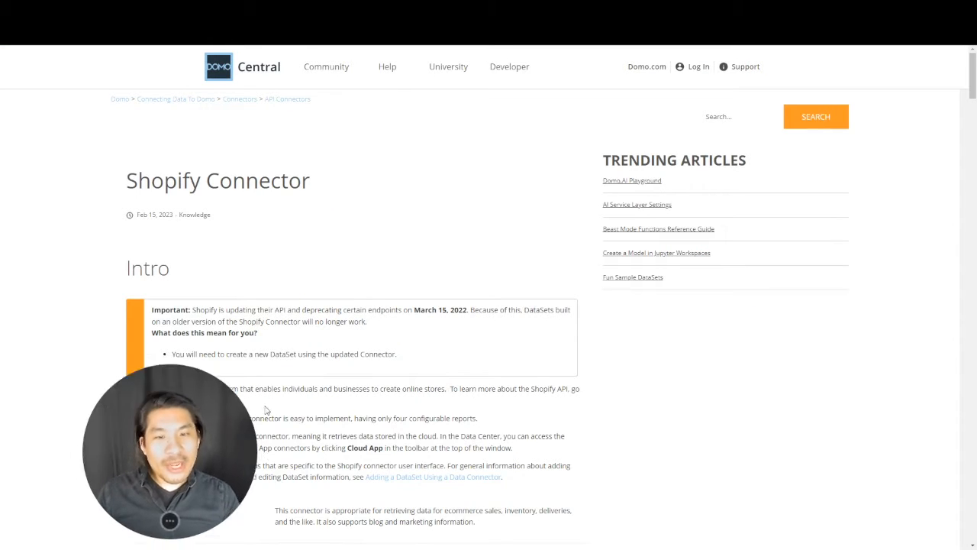
- Examine the prerequisites, credentials and available reports in the Shopify Connector guide
{"action": "scroll", "coordinate": [440, 343], "scroll_direction": "down", "scroll_amount": 5}
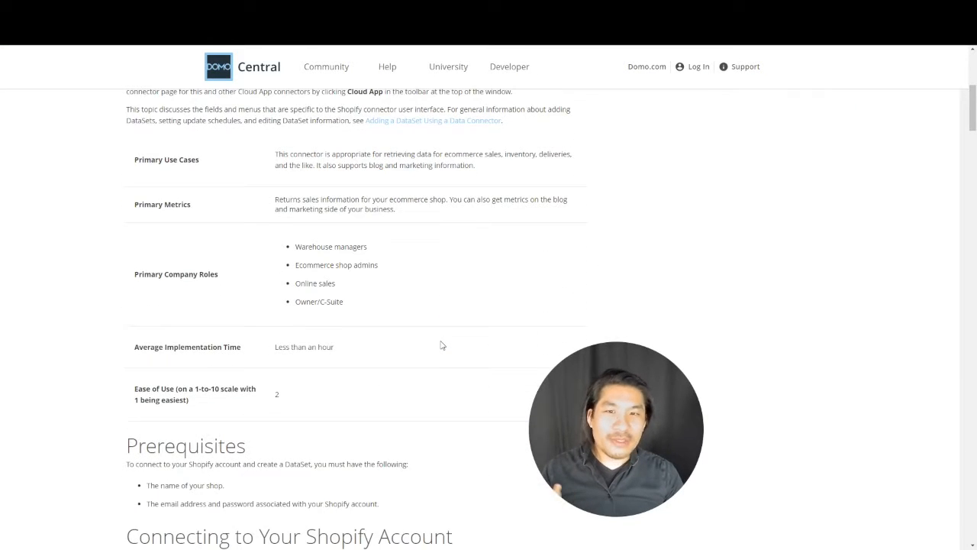
{"action": "scroll", "coordinate": [440, 345], "scroll_direction": "down", "scroll_amount": 3}
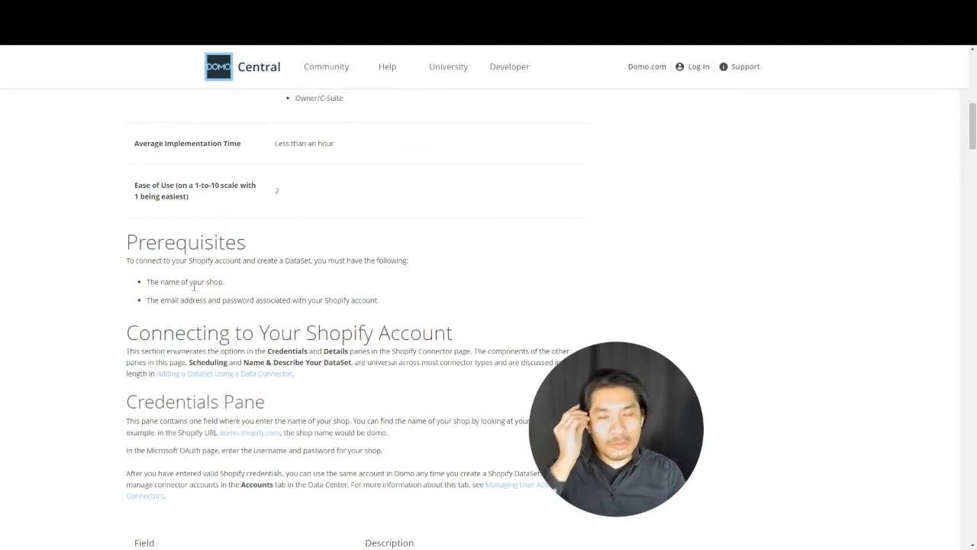
{"action": "scroll", "coordinate": [217, 288], "scroll_direction": "down", "scroll_amount": 1}
{"action": "scroll", "coordinate": [238, 308], "scroll_direction": "down", "scroll_amount": 10}
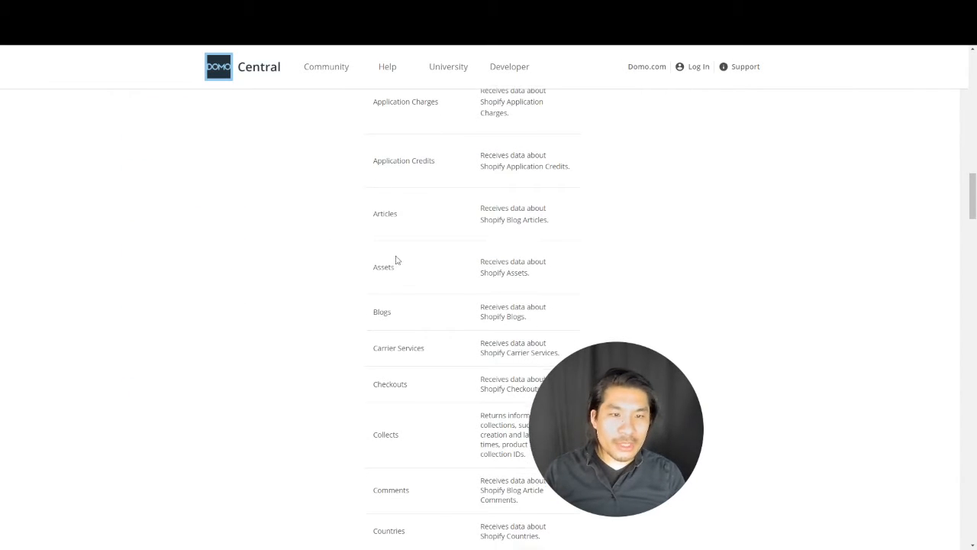
{"action": "scroll", "coordinate": [395, 260], "scroll_direction": "down", "scroll_amount": 3}
{"action": "scroll", "coordinate": [484, 337], "scroll_direction": "down", "scroll_amount": 3}
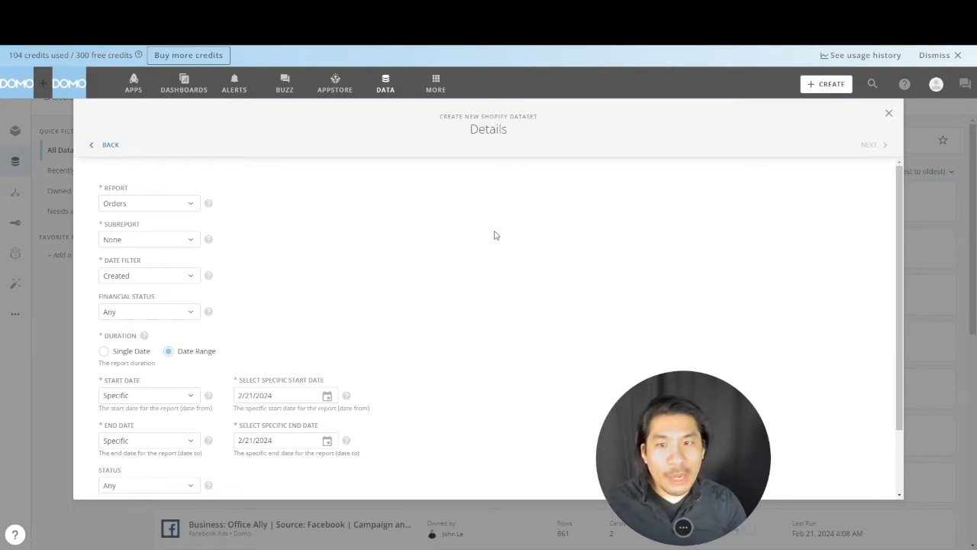
- Look through the available Shopify reports and choose Orders as the dataset's report
{"action": "left_click", "coordinate": [140, 206]}
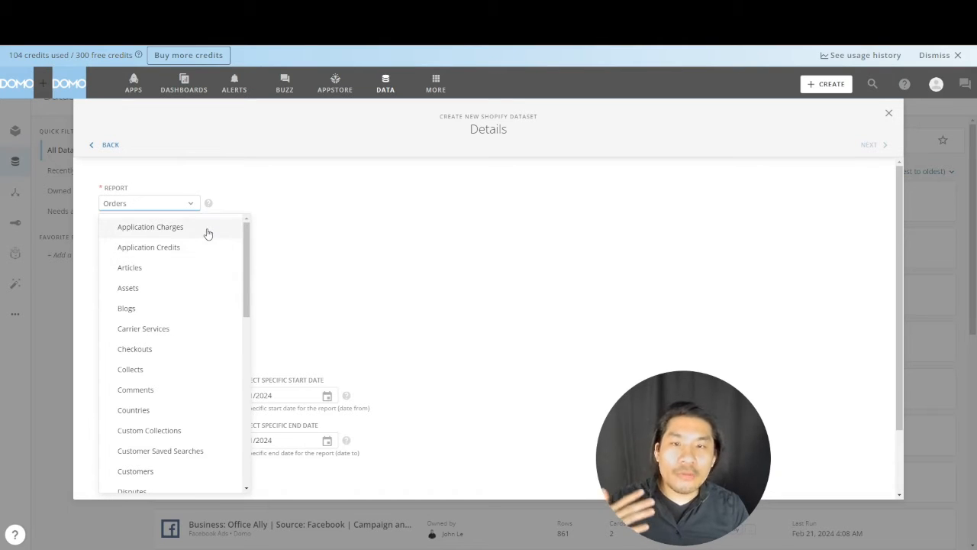
{"action": "scroll", "coordinate": [191, 292], "scroll_direction": "down", "scroll_amount": 3}
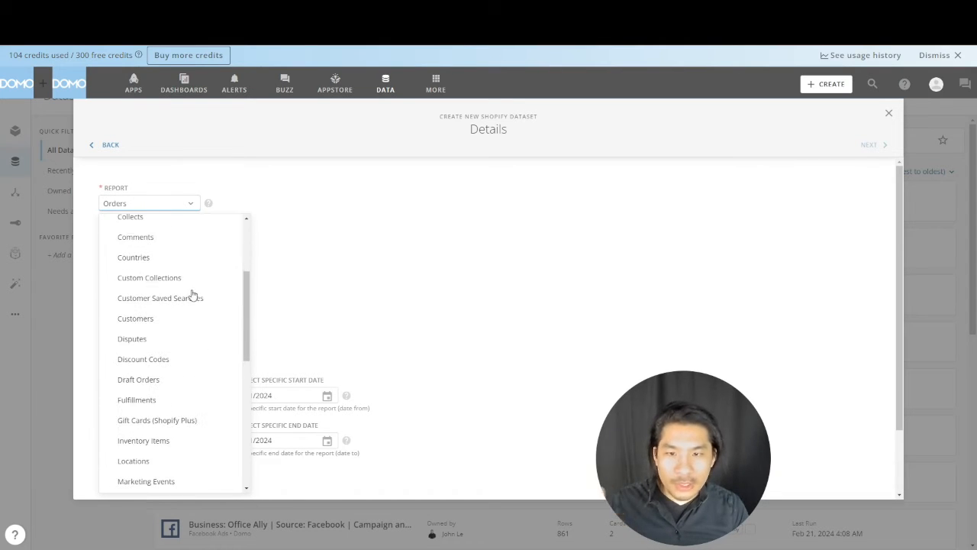
{"action": "scroll", "coordinate": [191, 294], "scroll_direction": "down", "scroll_amount": 3}
{"action": "scroll", "coordinate": [191, 295], "scroll_direction": "down", "scroll_amount": 2}
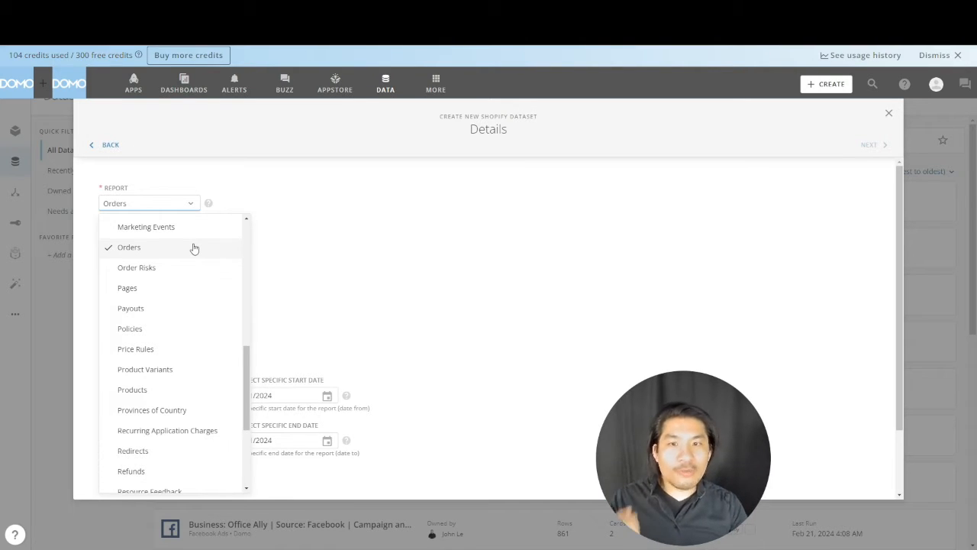
{"action": "scroll", "coordinate": [192, 265], "scroll_direction": "up", "scroll_amount": 3}
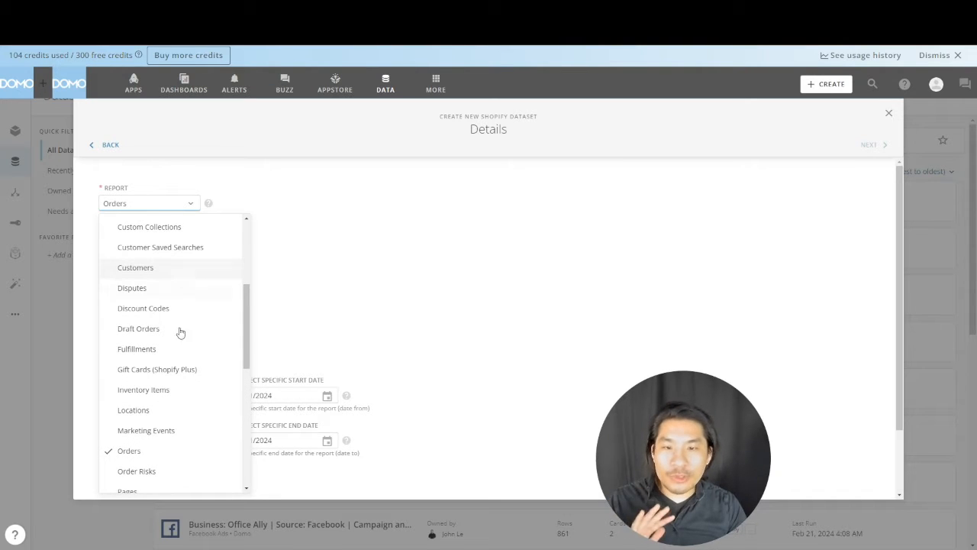
{"action": "left_click", "coordinate": [146, 460]}
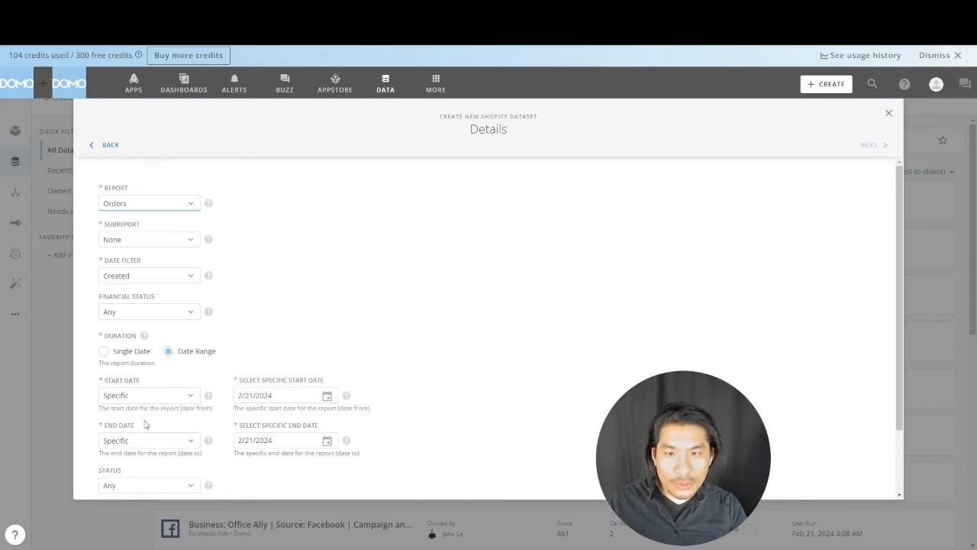
- Set the Orders report's subreport to None, date filter to Created and financial status to Any
{"action": "left_click", "coordinate": [149, 244]}
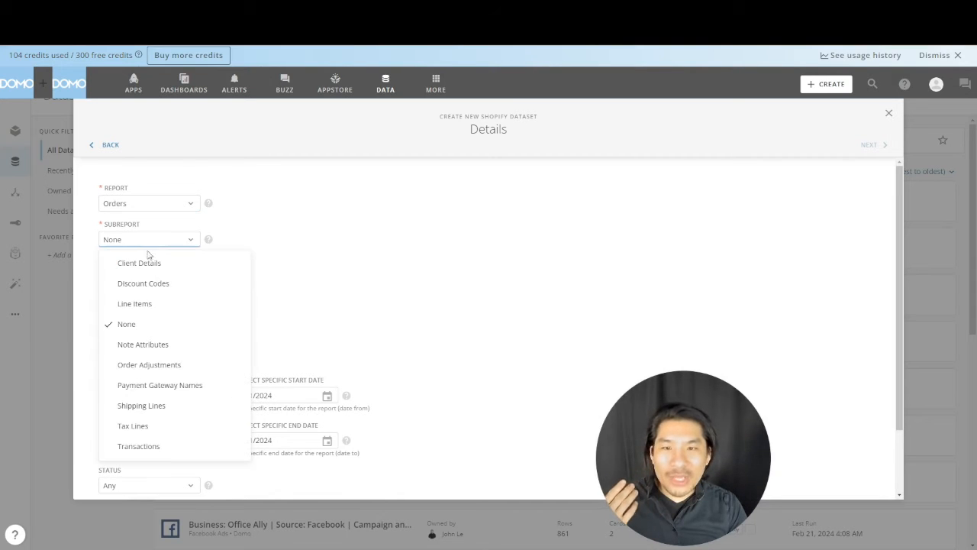
{"action": "left_click", "coordinate": [144, 332]}
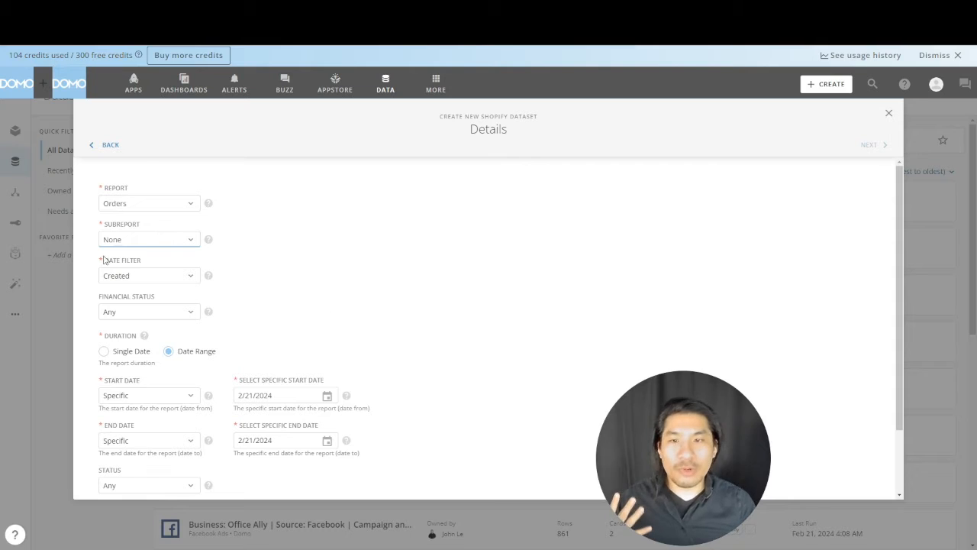
{"action": "left_click", "coordinate": [175, 280]}
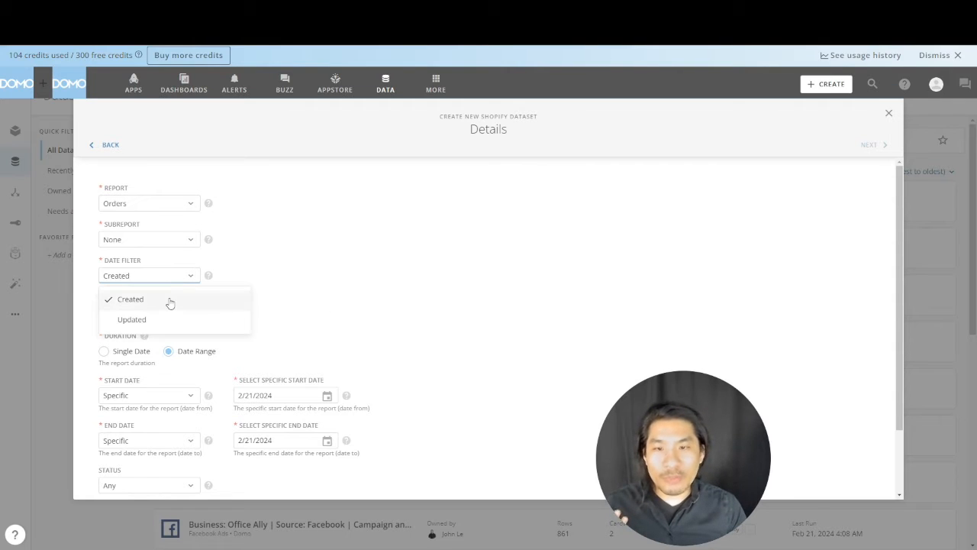
{"action": "left_click", "coordinate": [170, 303]}
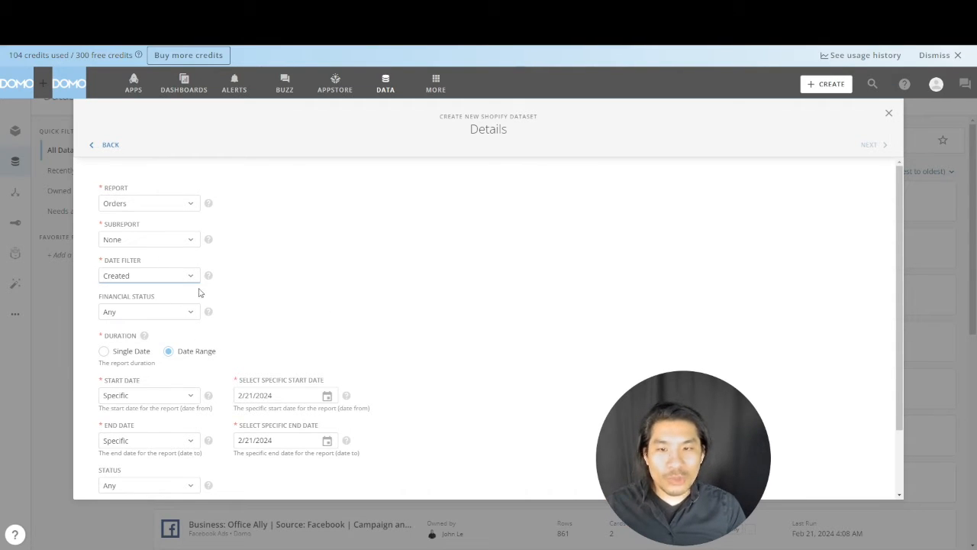
{"action": "left_click", "coordinate": [169, 314]}
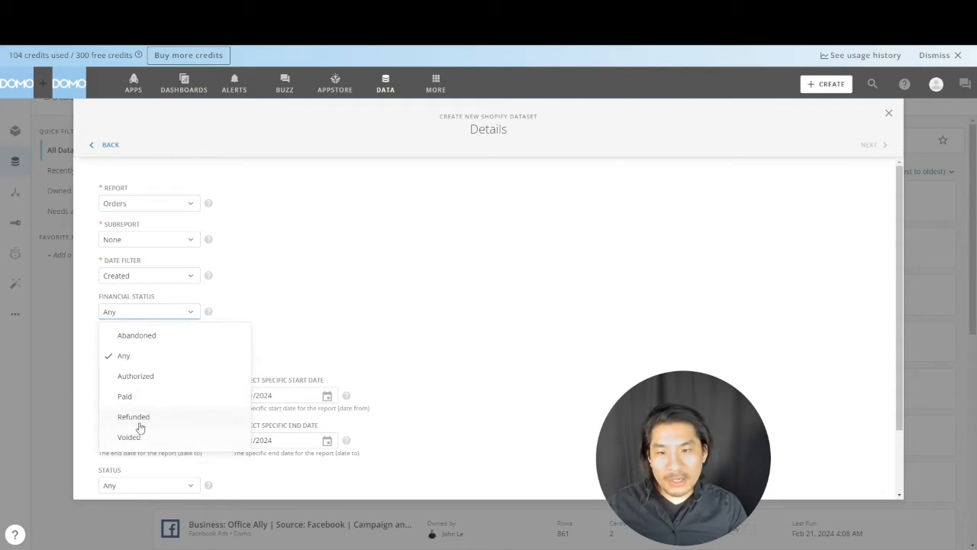
{"action": "left_click", "coordinate": [143, 357]}
- Set a relative date range starting 730 days back and ending 1 day back, keeping the order status at Any
{"action": "scroll", "coordinate": [353, 320], "scroll_direction": "down", "scroll_amount": 1}
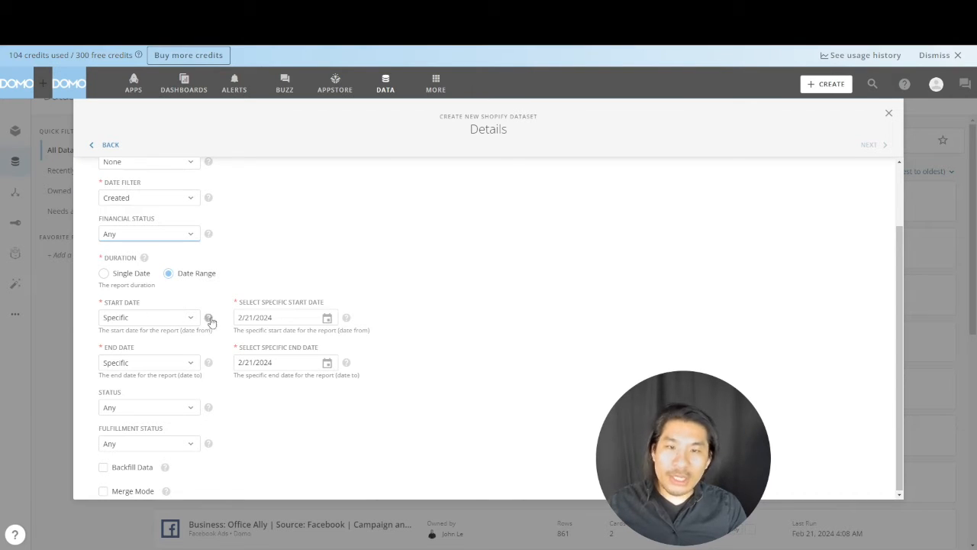
{"action": "left_click", "coordinate": [173, 325]}
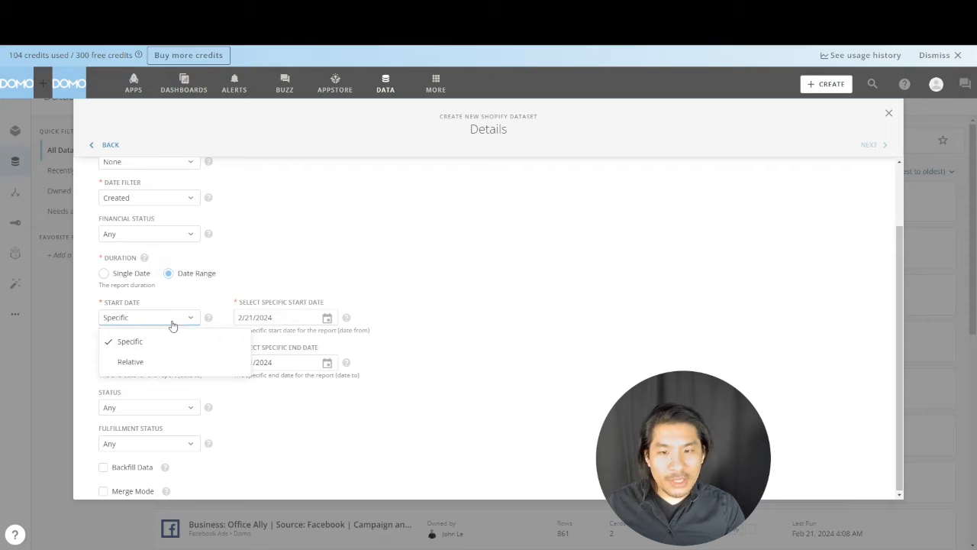
{"action": "left_click", "coordinate": [163, 363]}
{"action": "left_click", "coordinate": [251, 321]}
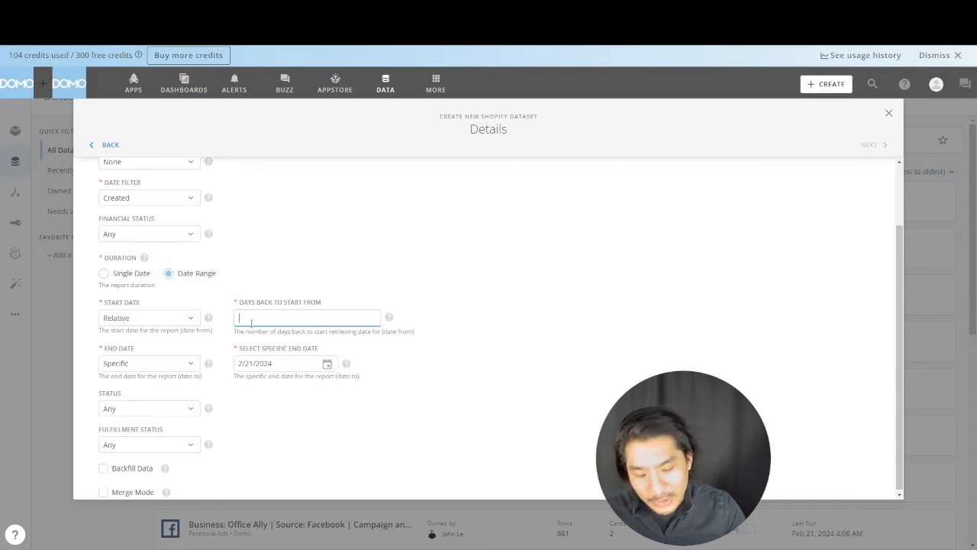
{"action": "type", "text": "730"}
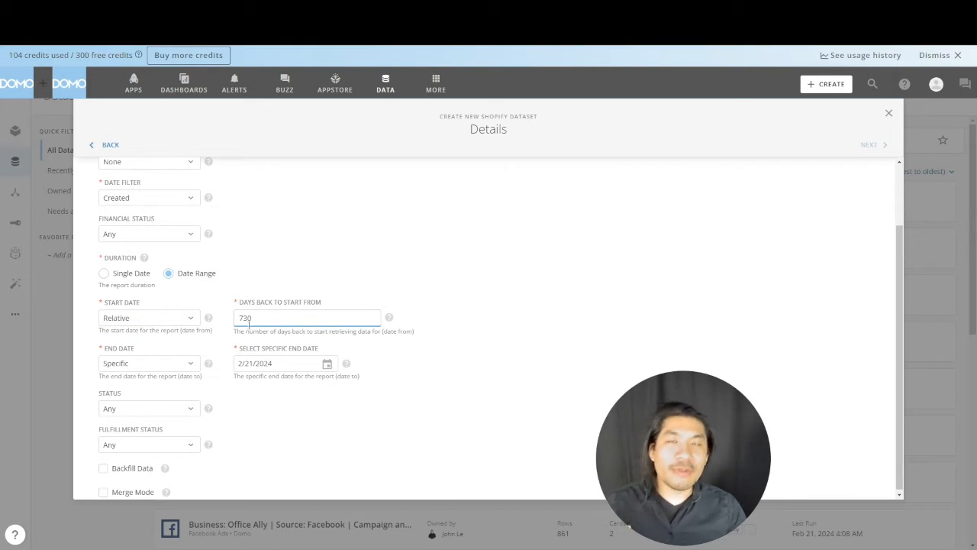
{"action": "left_click", "coordinate": [188, 368]}
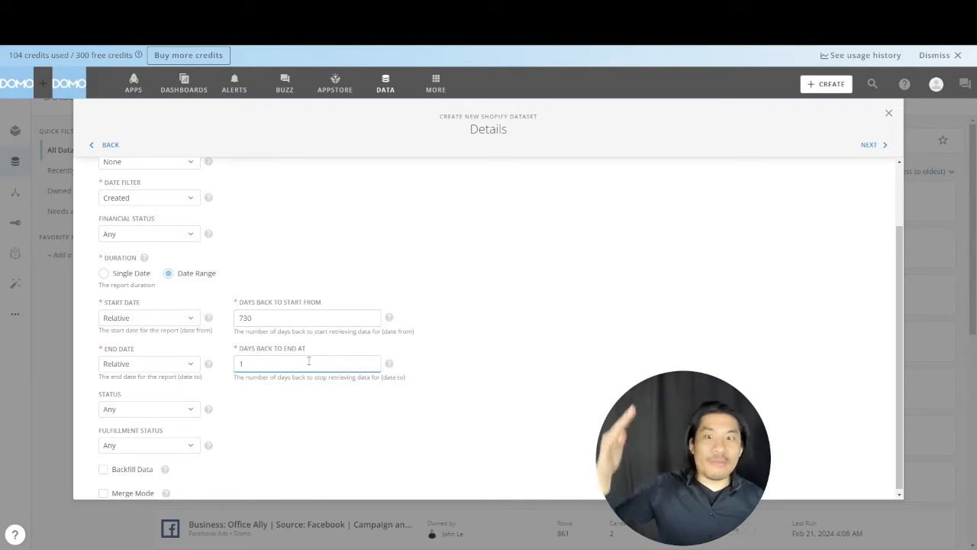
{"action": "left_click", "coordinate": [170, 410]}
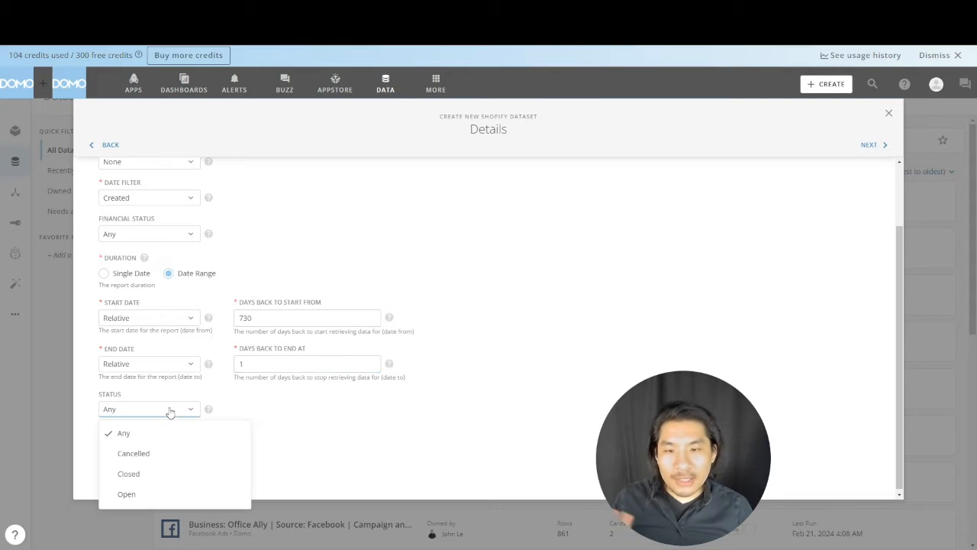
{"action": "left_click", "coordinate": [335, 432]}
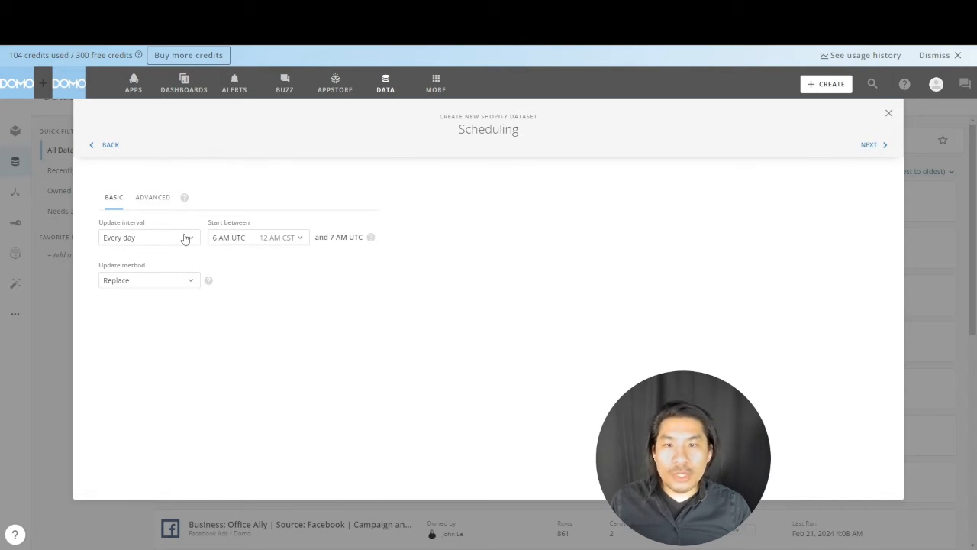
- Schedule the dataset to update every day starting at 12 PM UTC (6 AM CST) and proceed to naming it
{"action": "left_click", "coordinate": [185, 239]}
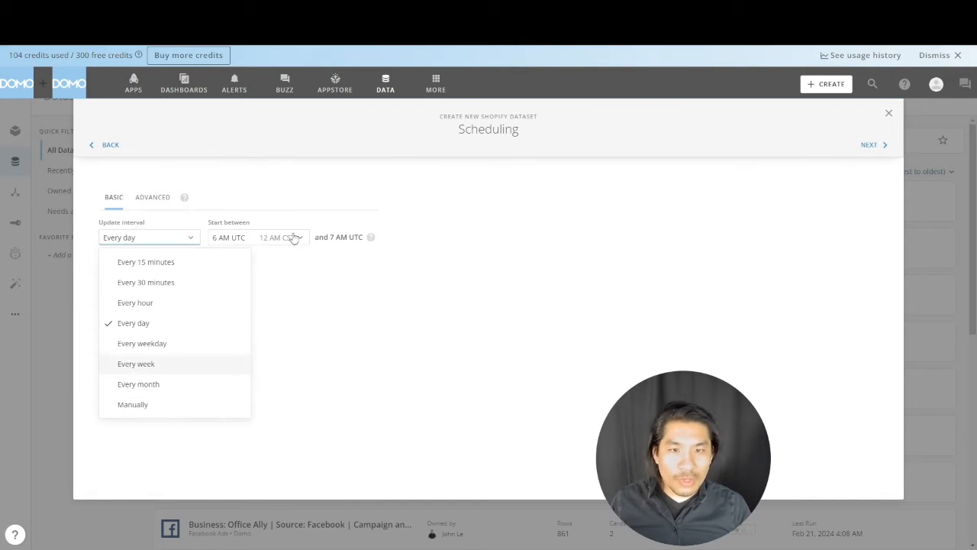
{"action": "left_click", "coordinate": [253, 239]}
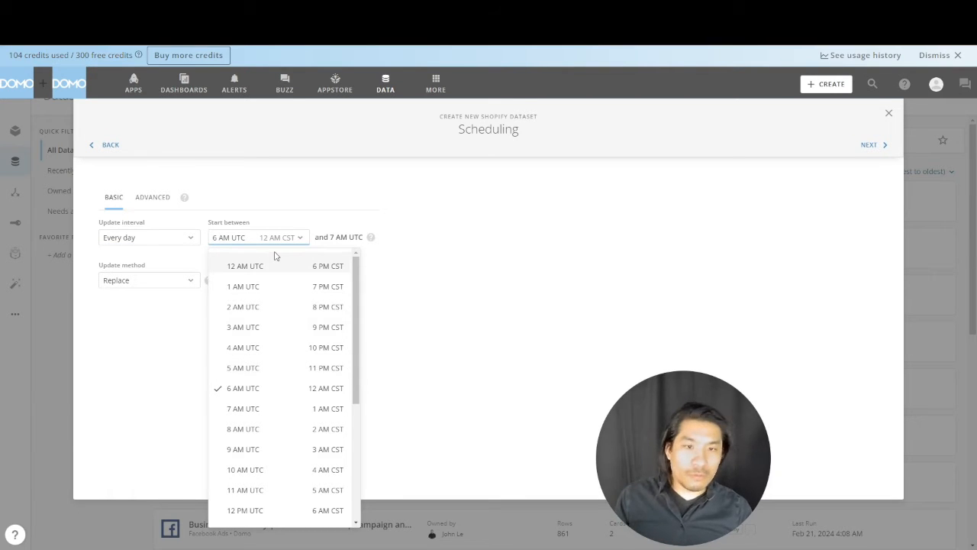
{"action": "left_click", "coordinate": [330, 510]}
{"action": "left_click", "coordinate": [866, 145]}
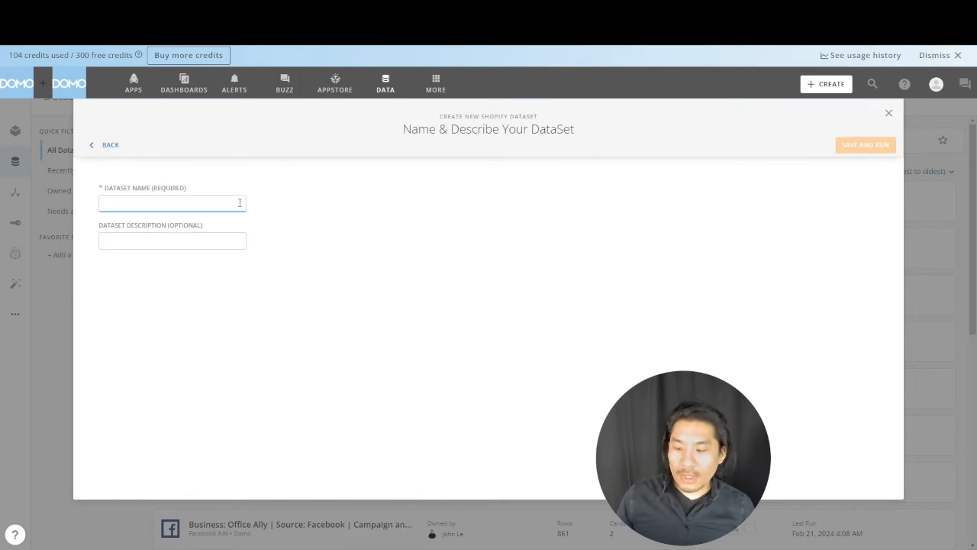
- Name the dataset "Organization: Sales | Source: Shopify | Orders"
{"action": "key", "text": "ctrl+v"}
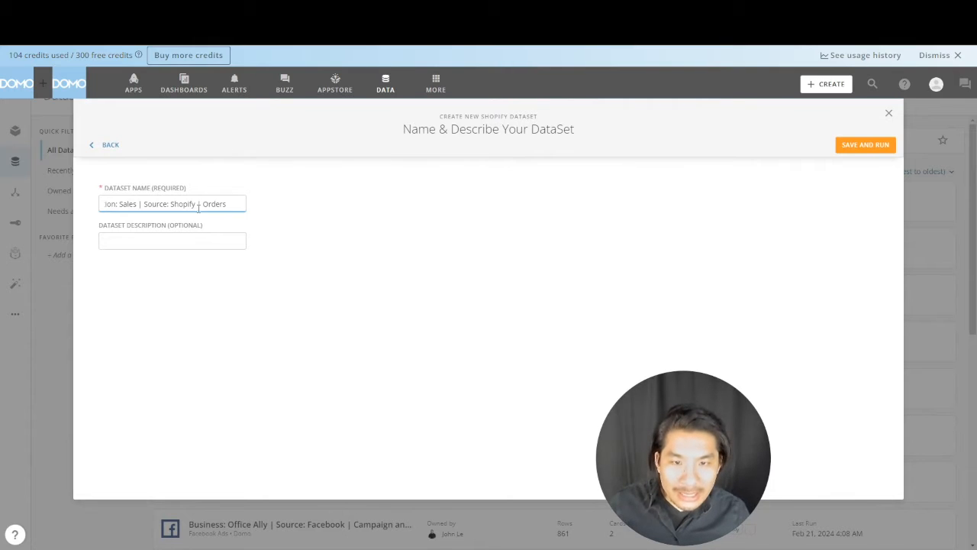
{"action": "left_click", "coordinate": [117, 204]}
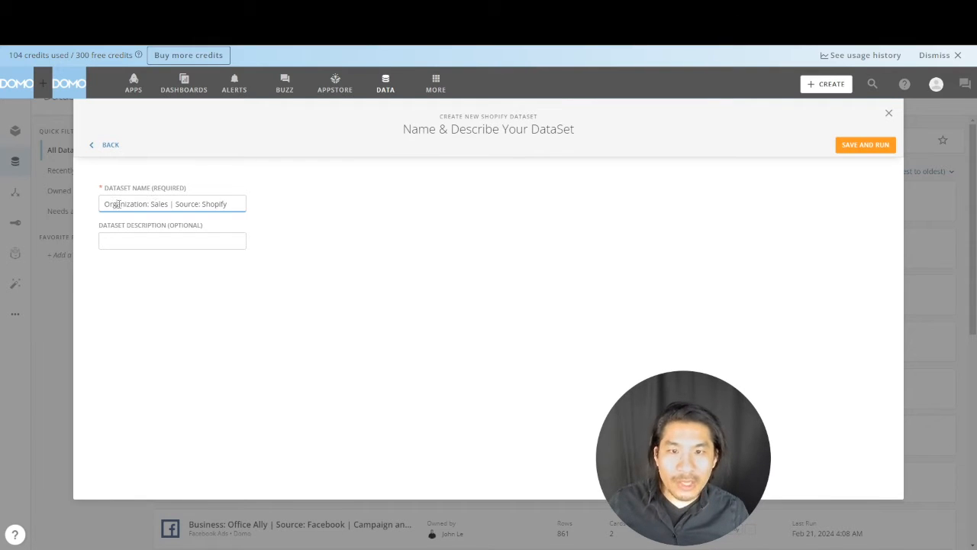
{"action": "left_click_drag", "start_coordinate": [194, 204], "coordinate": [231, 204]}
{"action": "left_click", "coordinate": [215, 204]}
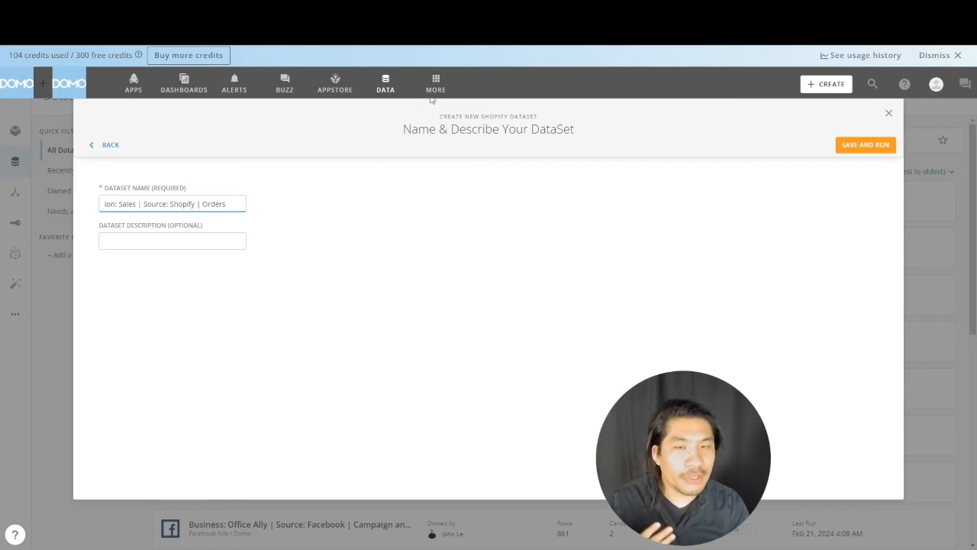
- Save and run the new Shopify orders dataset and open its data table
{"action": "left_click", "coordinate": [863, 145]}
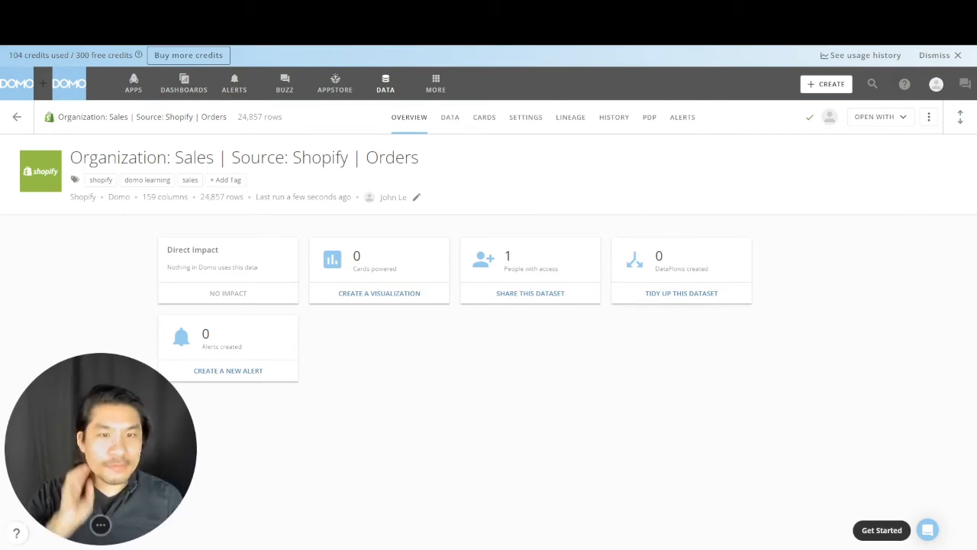
{"action": "left_click", "coordinate": [450, 125]}
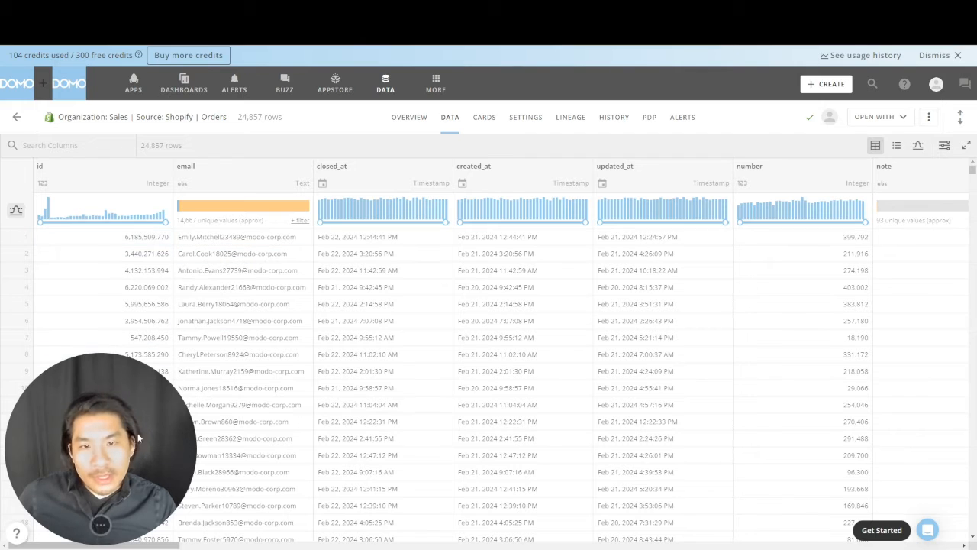
- Examine the order rows and the columns from id through token, gateway, total_price and total_tax to currency
{"action": "left_click_drag", "start_coordinate": [164, 443], "coordinate": [292, 454]}
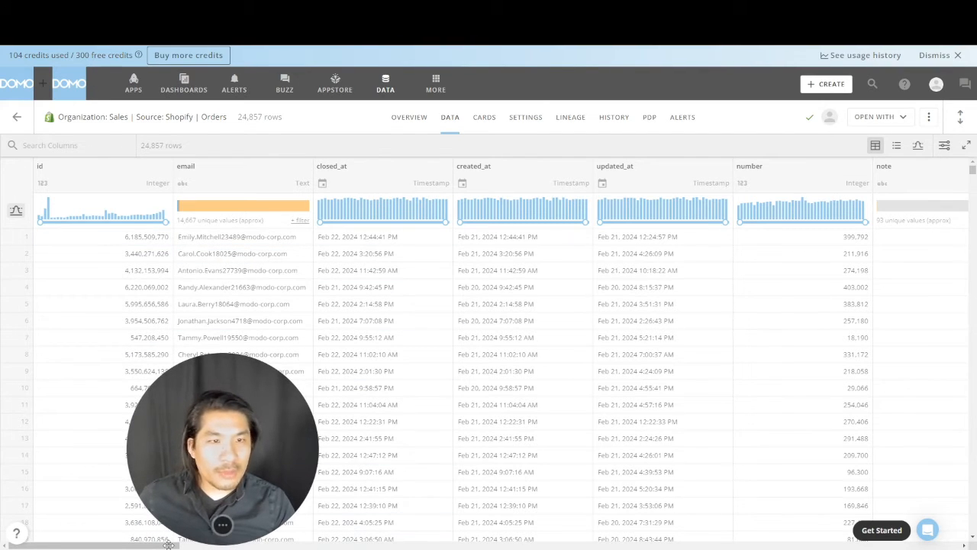
{"action": "scroll", "coordinate": [198, 547], "scroll_direction": "down", "scroll_amount": 3}
{"action": "scroll", "coordinate": [198, 547], "scroll_direction": "down", "scroll_amount": 5}
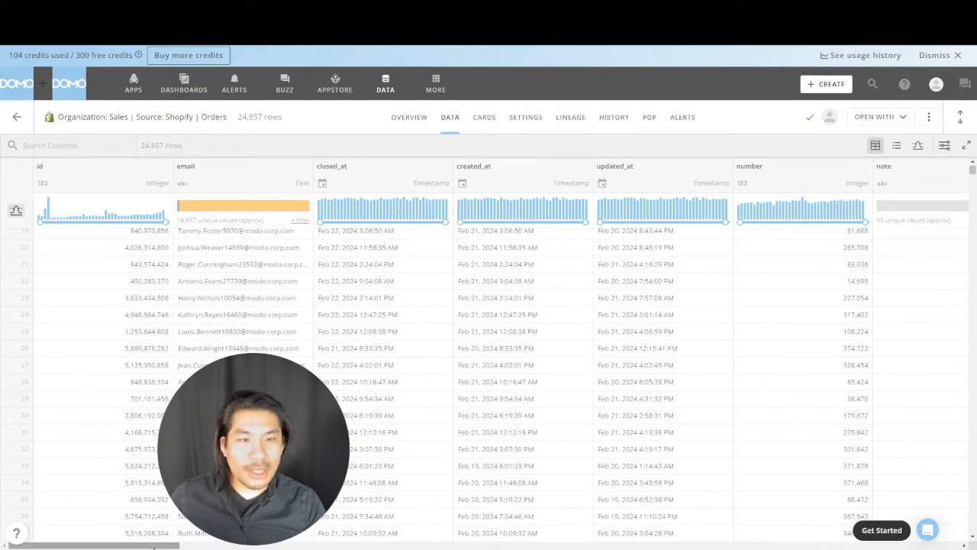
{"action": "scroll", "coordinate": [199, 546], "scroll_direction": "right", "scroll_amount": 3}
{"action": "scroll", "coordinate": [199, 547], "scroll_direction": "right", "scroll_amount": 8}
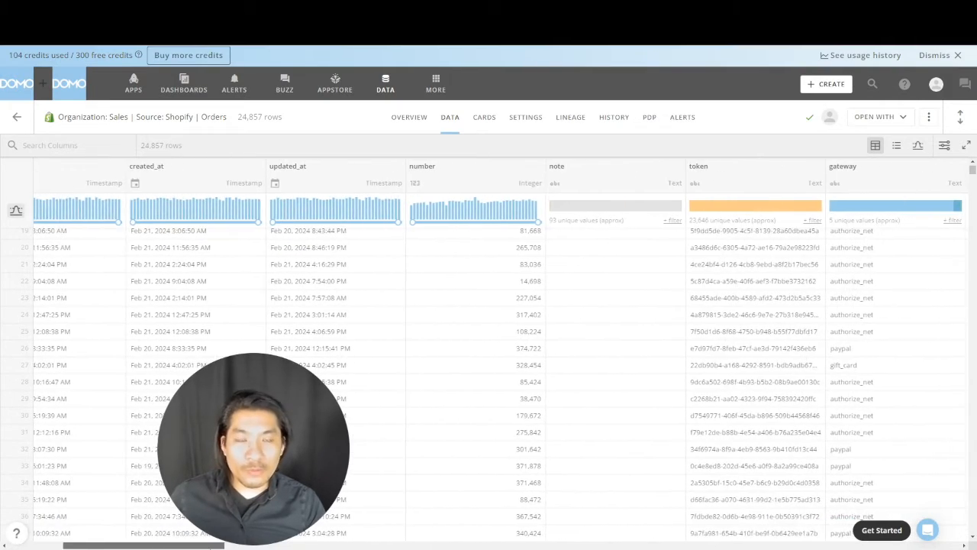
{"action": "scroll", "coordinate": [199, 546], "scroll_direction": "right", "scroll_amount": 2}
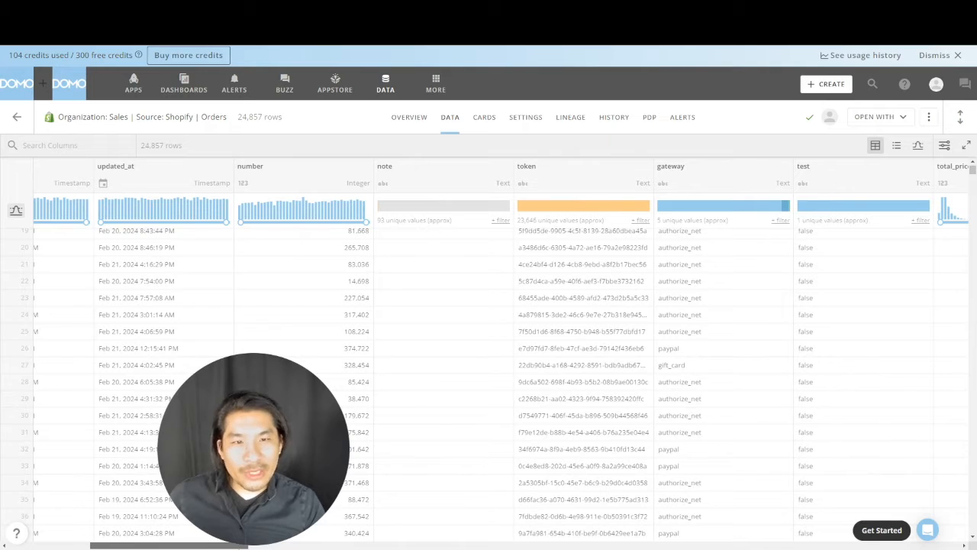
{"action": "scroll", "coordinate": [199, 546], "scroll_direction": "right", "scroll_amount": 4}
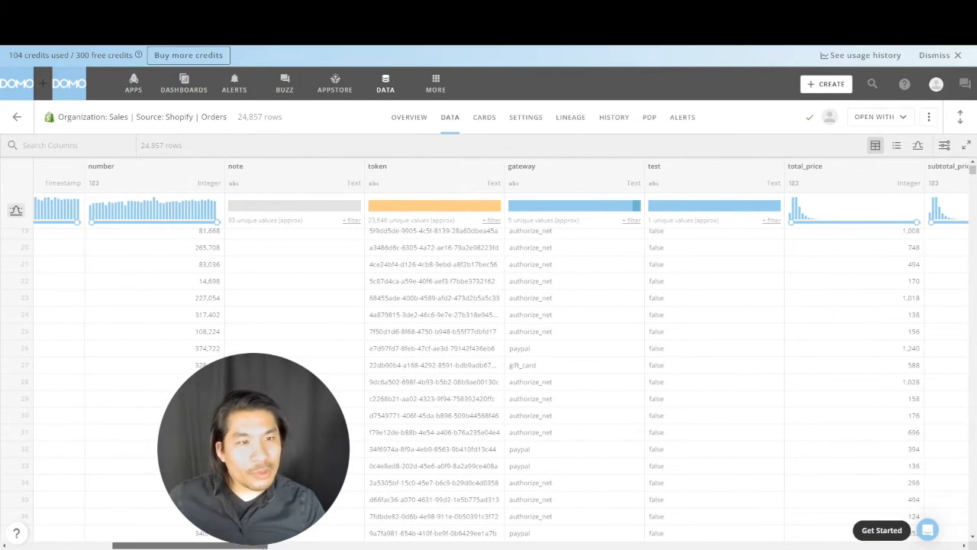
{"action": "scroll", "coordinate": [302, 541], "scroll_direction": "right", "scroll_amount": 6}
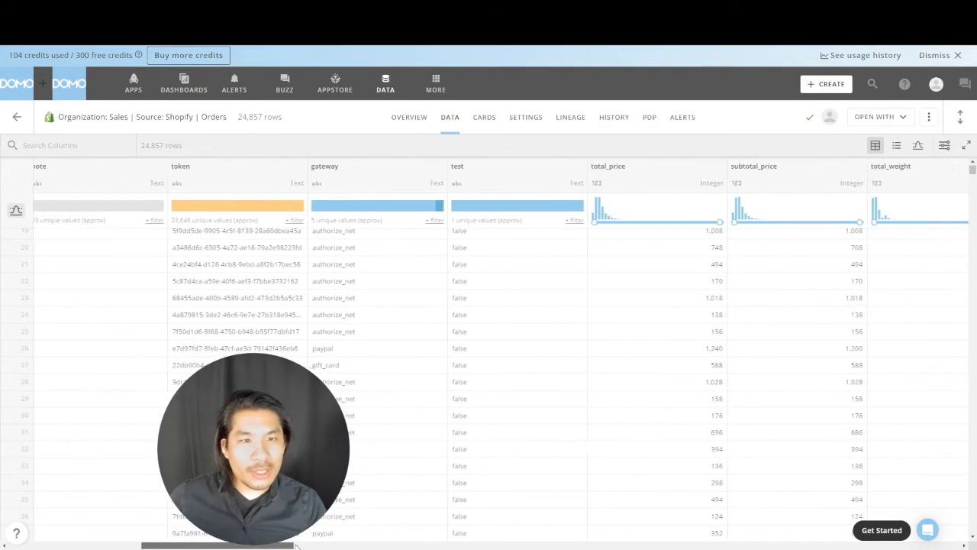
{"action": "scroll", "coordinate": [302, 540], "scroll_direction": "right", "scroll_amount": 2}
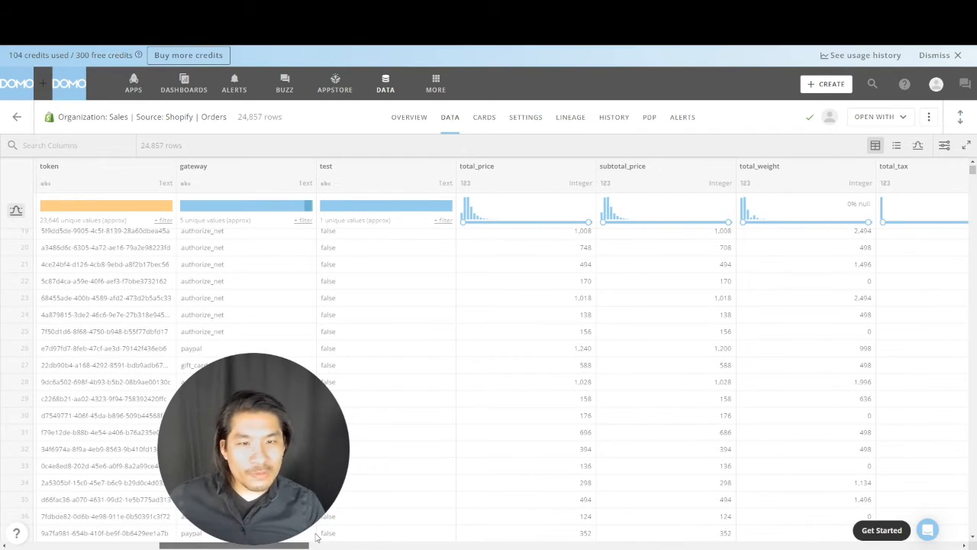
{"action": "scroll", "coordinate": [315, 537], "scroll_direction": "right", "scroll_amount": 7}
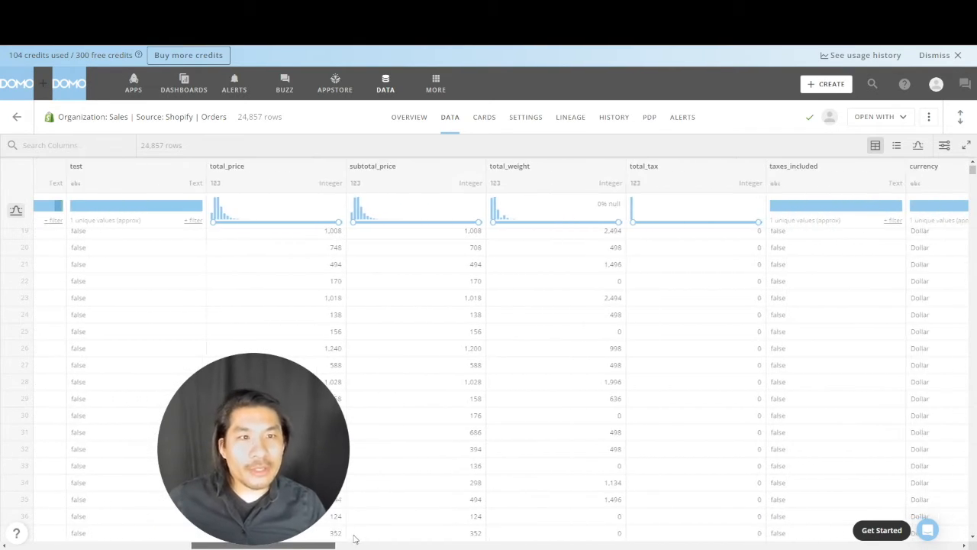
{"action": "scroll", "coordinate": [361, 542], "scroll_direction": "right", "scroll_amount": 1}
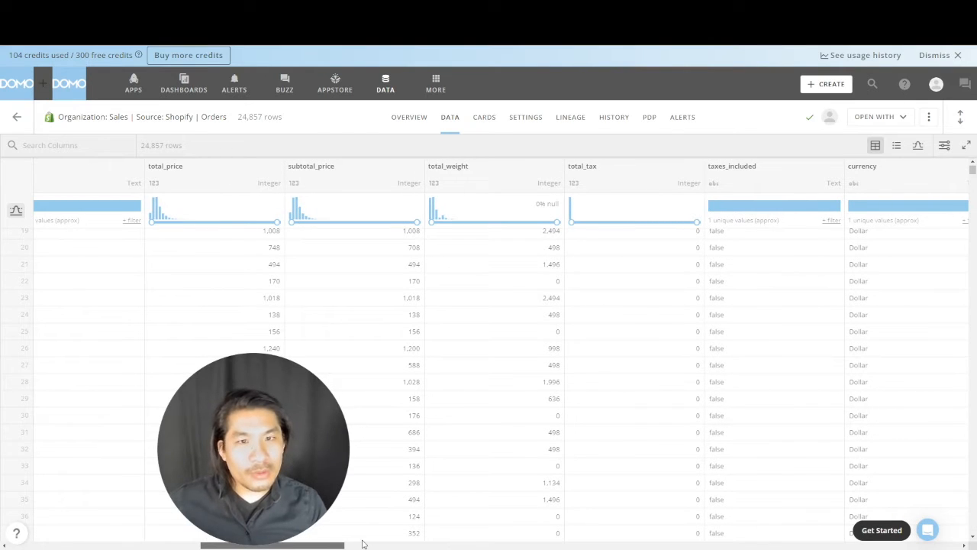
{"action": "scroll", "coordinate": [364, 545], "scroll_direction": "right", "scroll_amount": 1}
{"action": "left_click_drag", "start_coordinate": [279, 405], "coordinate": [71, 391]}
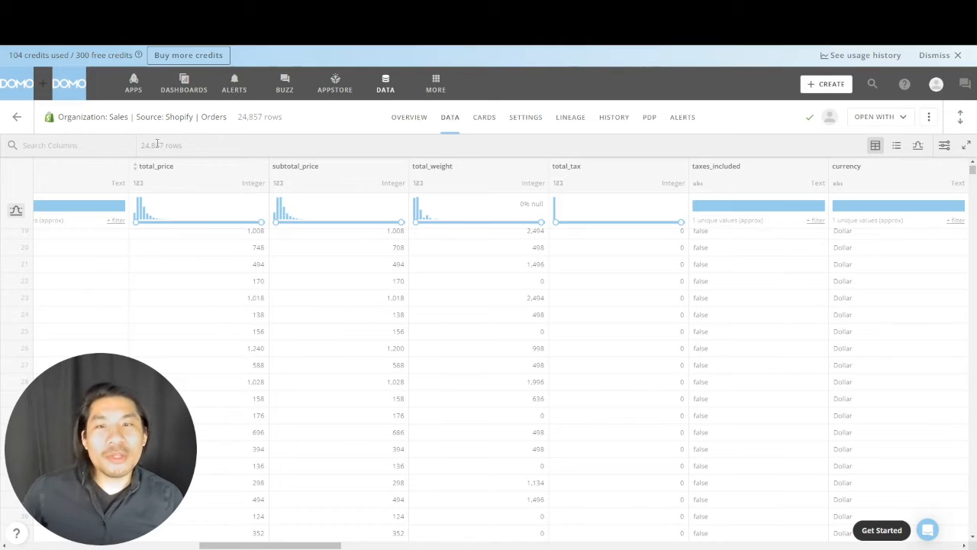
- Search the dataset's columns for "price", review the matching price columns and clear the search
{"action": "left_click", "coordinate": [103, 145]}
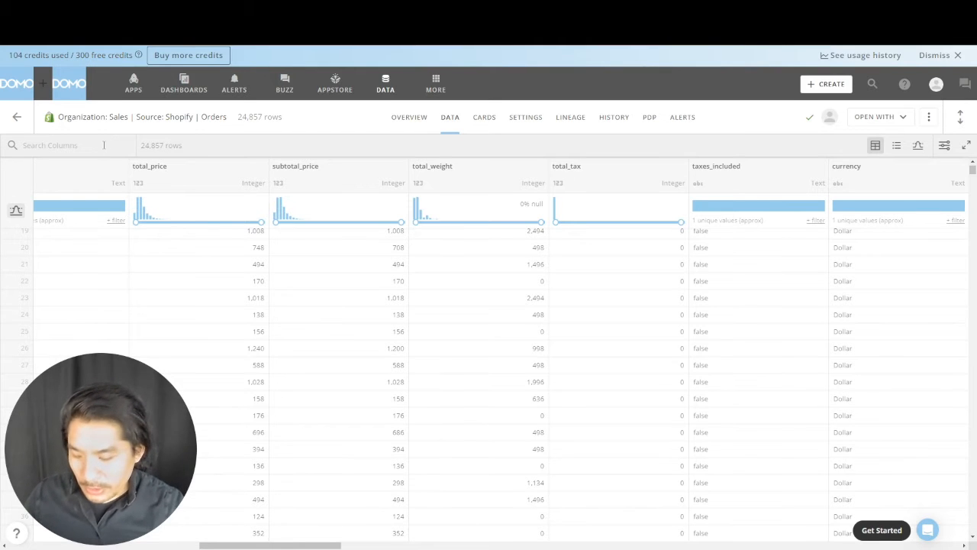
{"action": "type", "text": "price"}
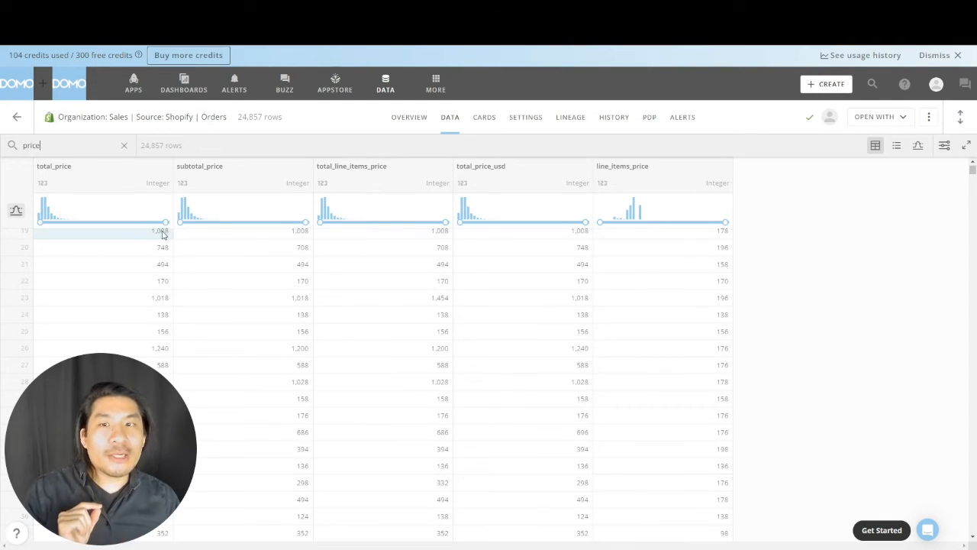
{"action": "left_click", "coordinate": [125, 145]}
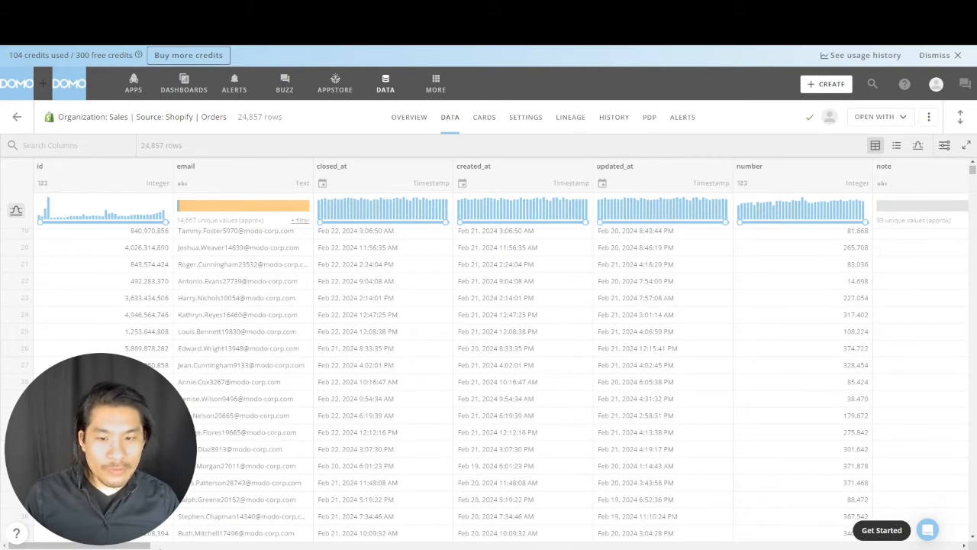
- Look through the order status and discount columns and search the columns for "total" to review the matches
{"action": "left_click_drag", "start_coordinate": [145, 545], "coordinate": [447, 547]}
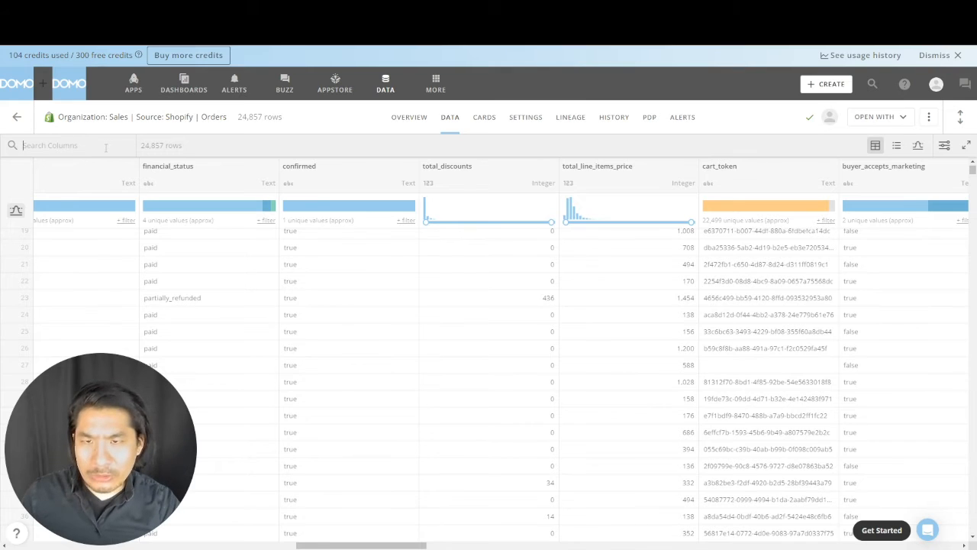
{"action": "type", "text": "total"}
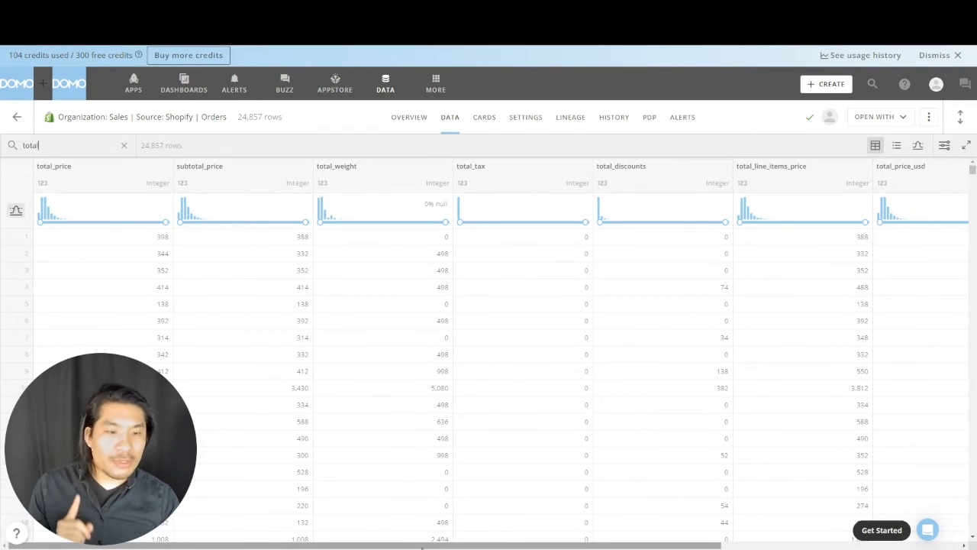
{"action": "left_click_drag", "start_coordinate": [422, 547], "coordinate": [692, 540]}
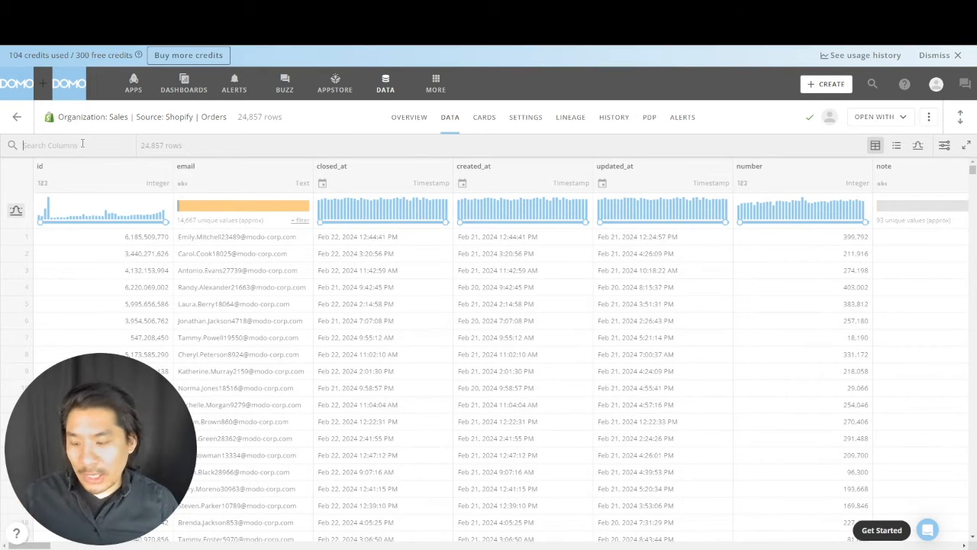
- Search the dataset's columns for "or" to review the order fields, and for "cu" to review the currency and customer fields
{"action": "left_click", "coordinate": [82, 144]}
{"action": "type", "text": "or"}
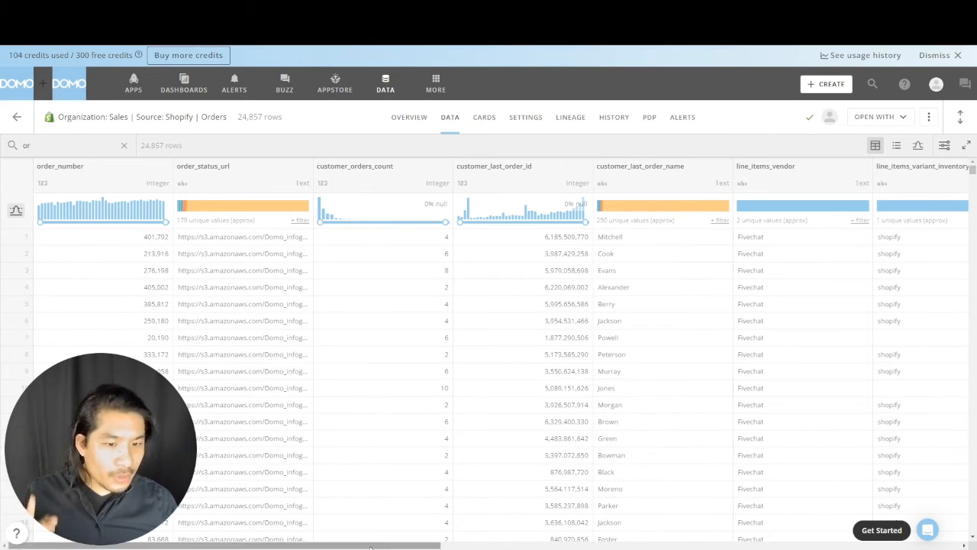
{"action": "double_click", "coordinate": [108, 145]}
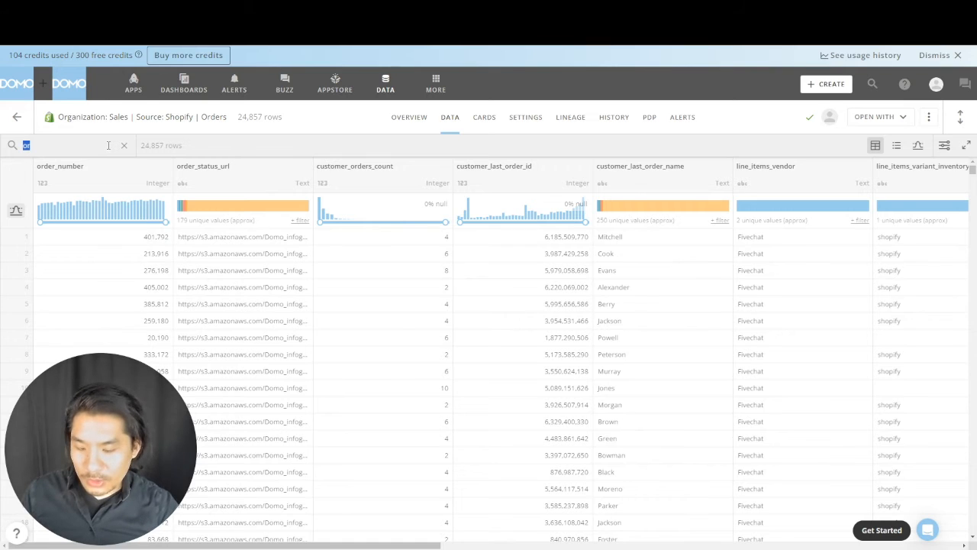
{"action": "type", "text": "cu"}
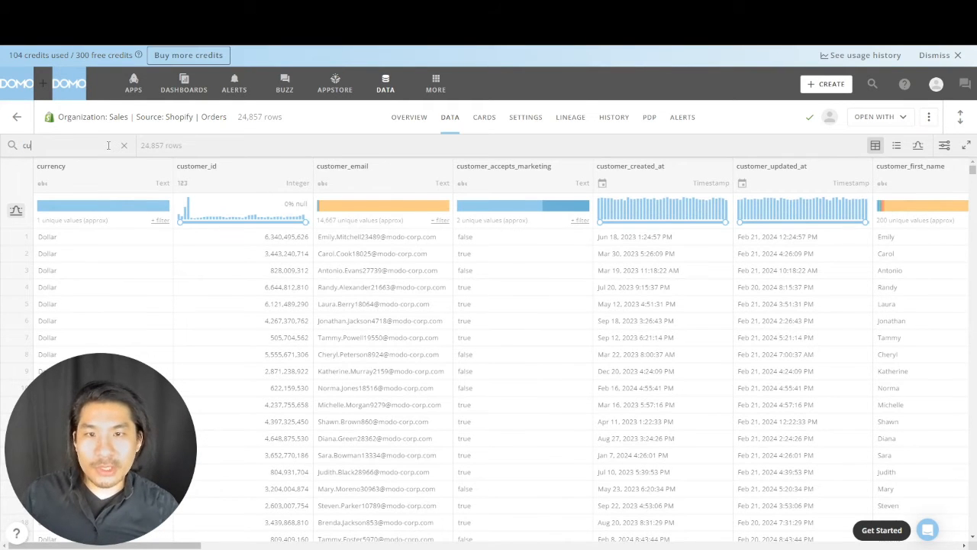
{"action": "left_click_drag", "start_coordinate": [116, 414], "coordinate": [285, 441]}
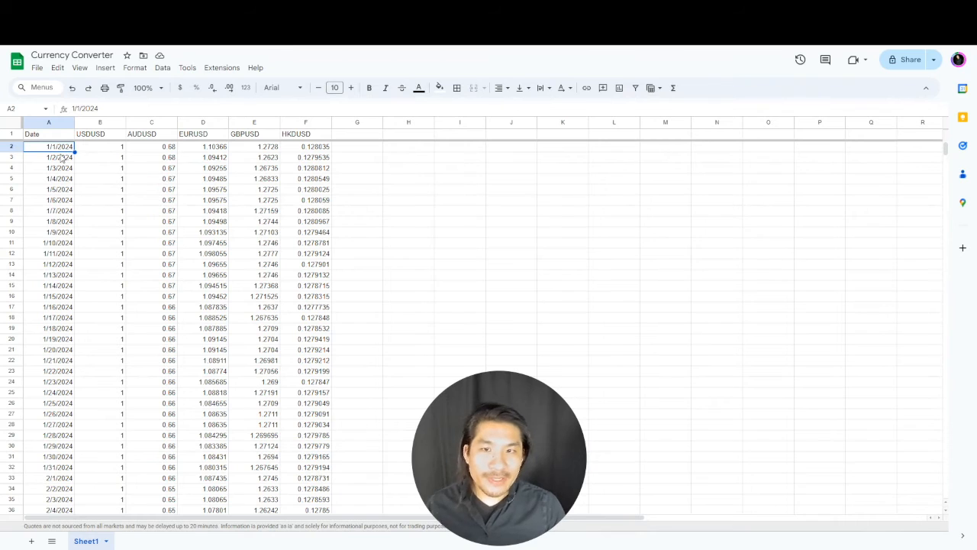
- Switch to the Currency Converter Google Sheet and examine the USDUSD value and the AUDUSD GOOGLEFINANCE formula in row 2
{"action": "left_click", "coordinate": [117, 150]}
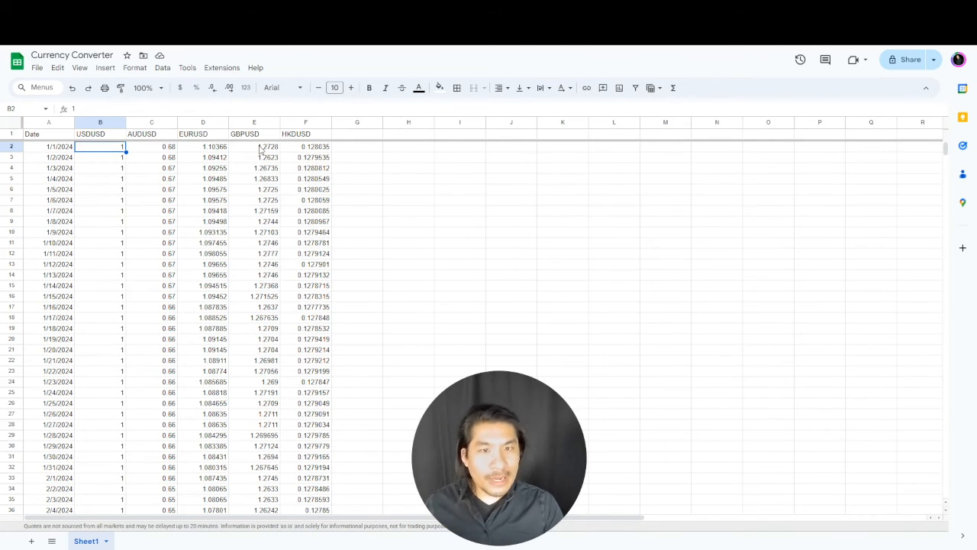
{"action": "left_click", "coordinate": [166, 149]}
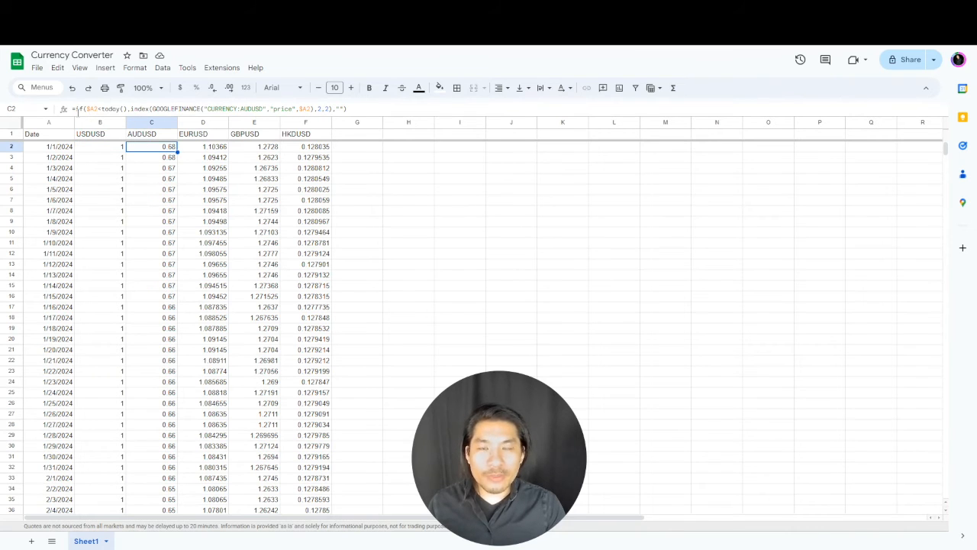
{"action": "left_click", "coordinate": [97, 108]}
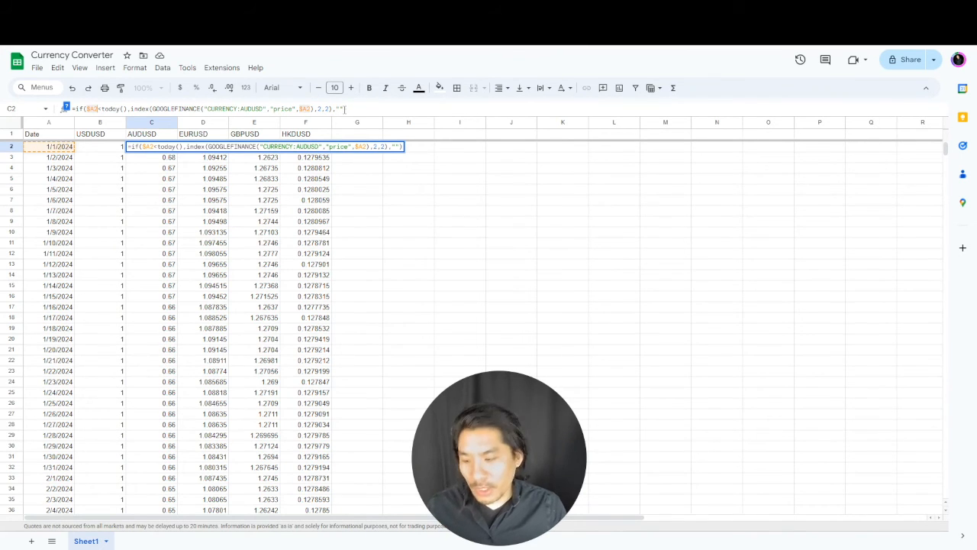
{"action": "key", "text": "Escape"}
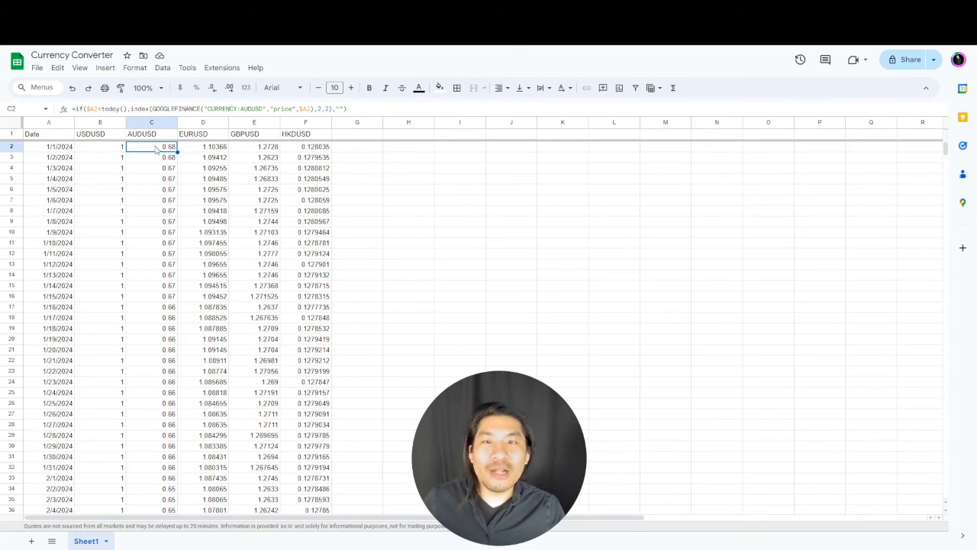
- Examine the EURUSD, GBPUSD and HKDUSD formulas in row 2 and the daily exchange rates below them
{"action": "left_click", "coordinate": [205, 149]}
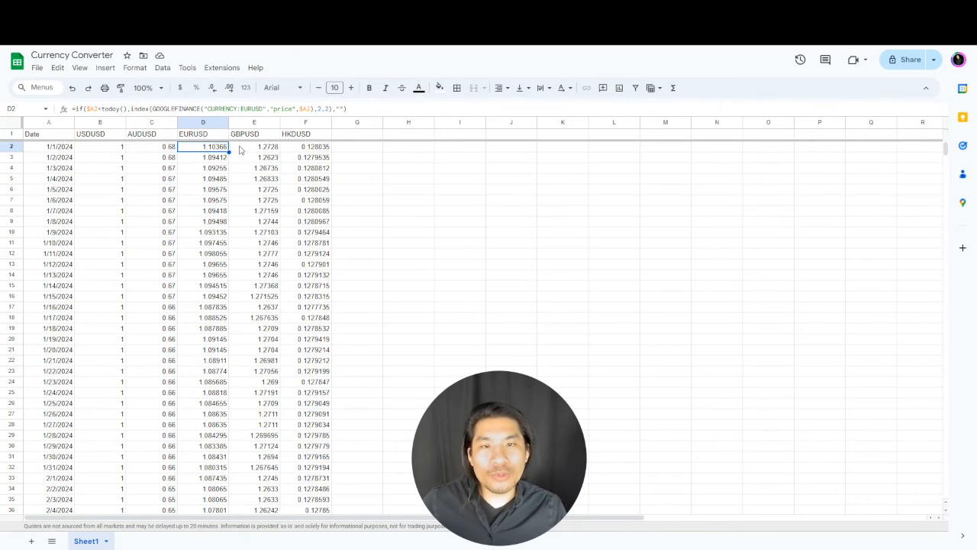
{"action": "left_click", "coordinate": [240, 150]}
{"action": "left_click", "coordinate": [302, 152]}
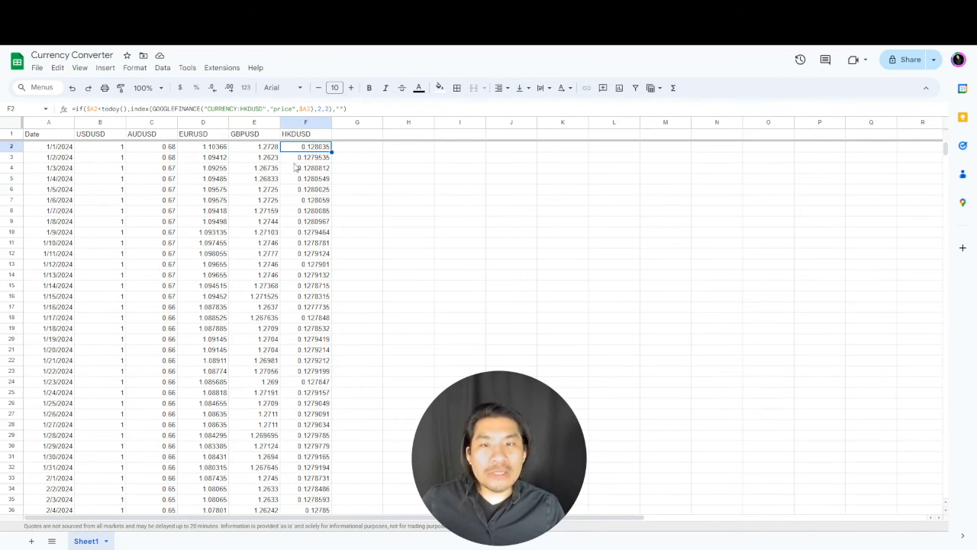
{"action": "scroll", "coordinate": [295, 166], "scroll_direction": "down", "scroll_amount": 2}
{"action": "scroll", "coordinate": [198, 252], "scroll_direction": "up", "scroll_amount": 2}
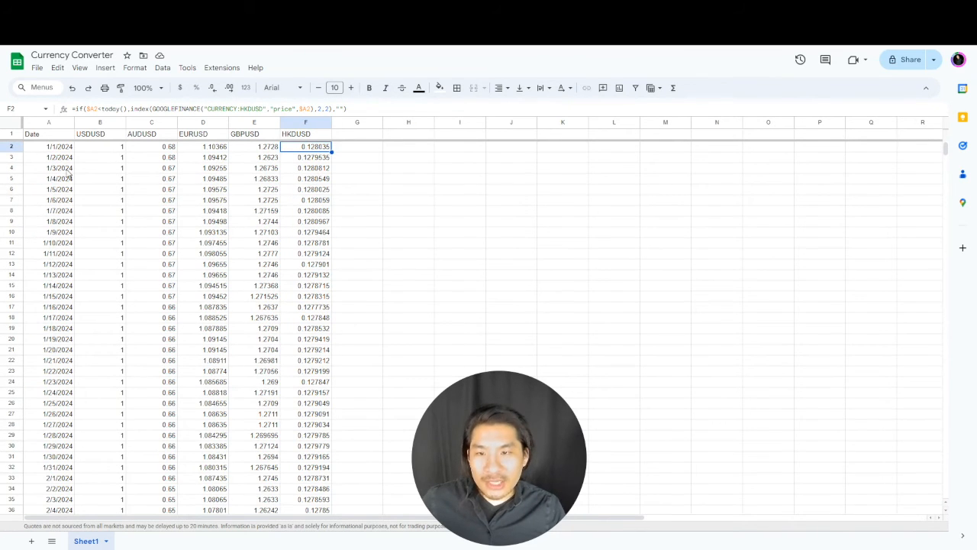
{"action": "scroll", "coordinate": [55, 334], "scroll_direction": "down", "scroll_amount": 2}
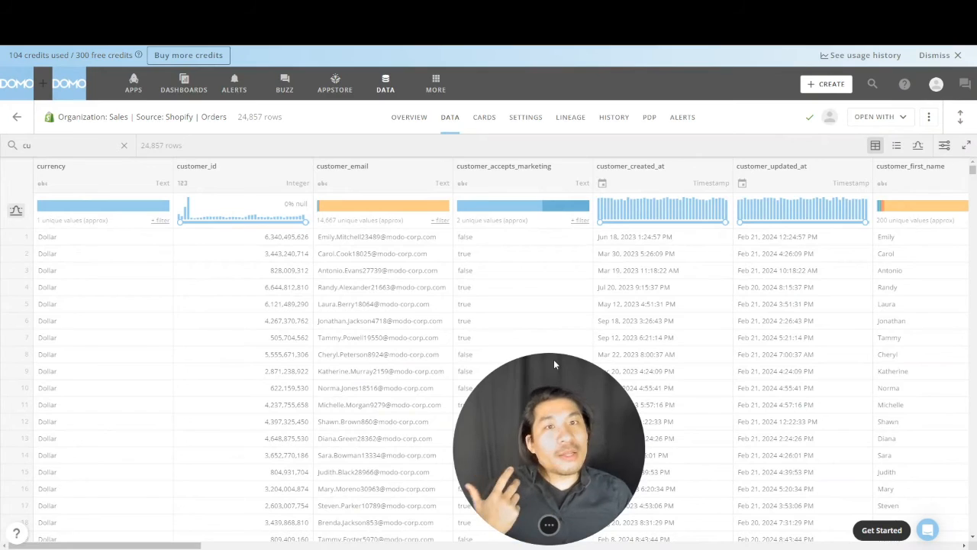
- Return to the Domo orders dataset, search its columns for "creat" to review the creation dates, and clear the search
{"action": "double_click", "coordinate": [59, 144]}
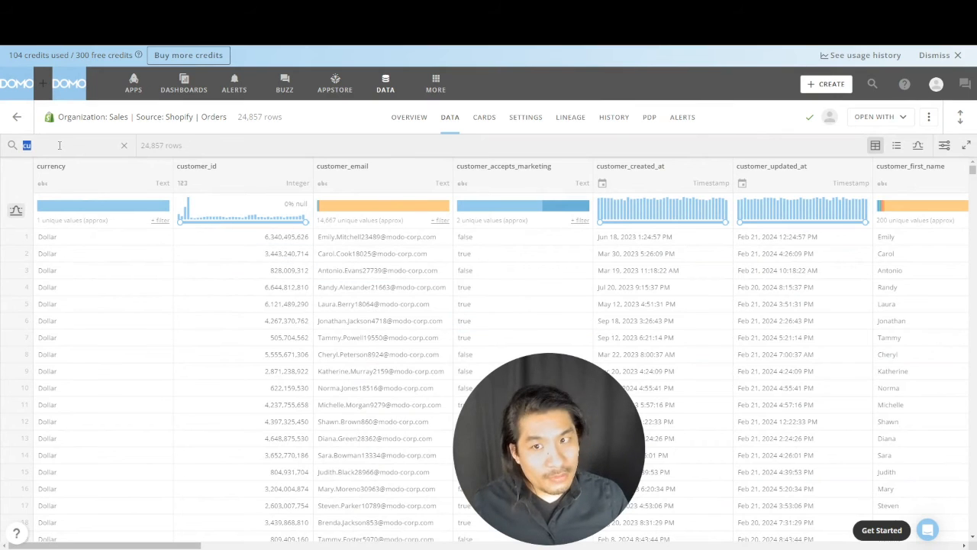
{"action": "type", "text": "creat"}
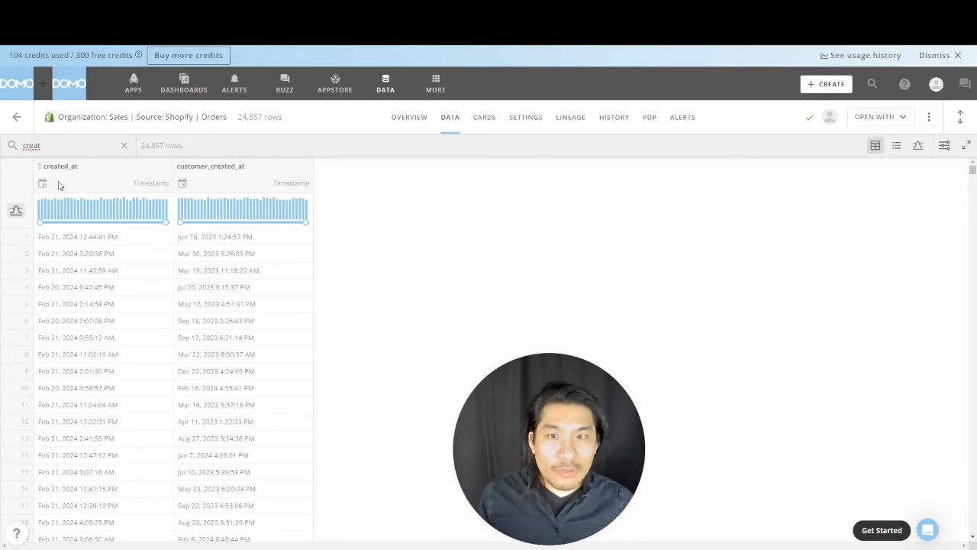
{"action": "left_click", "coordinate": [124, 145]}
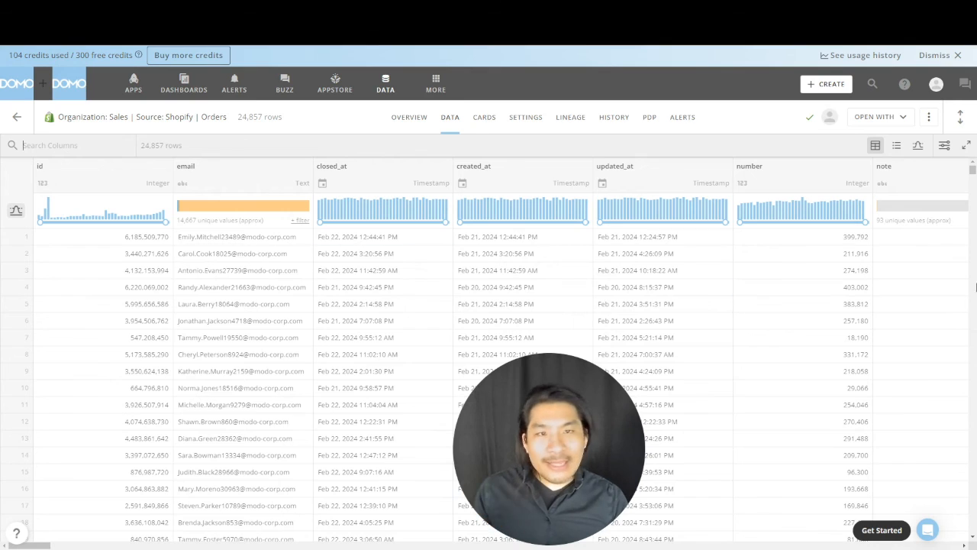
{"action": "left_click_drag", "start_coordinate": [496, 510], "coordinate": [47, 510]}
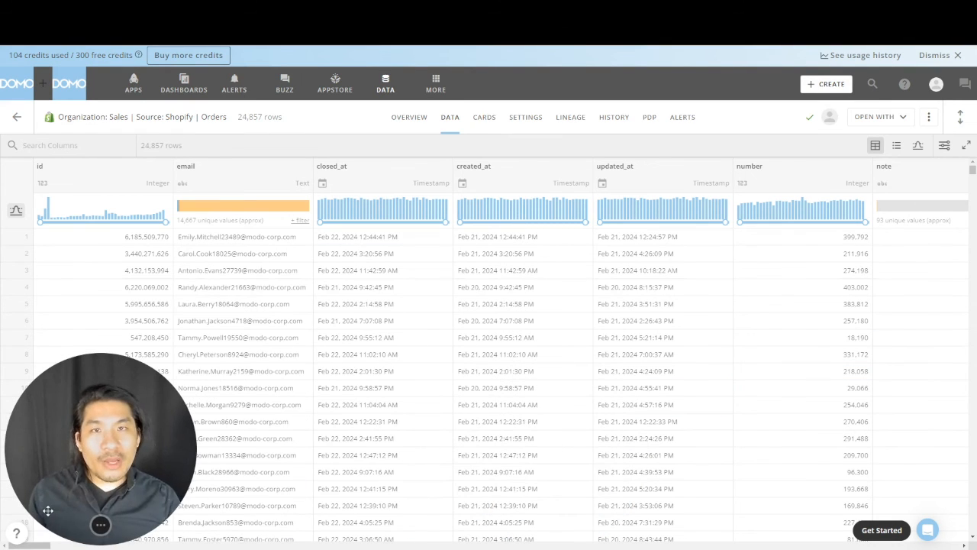